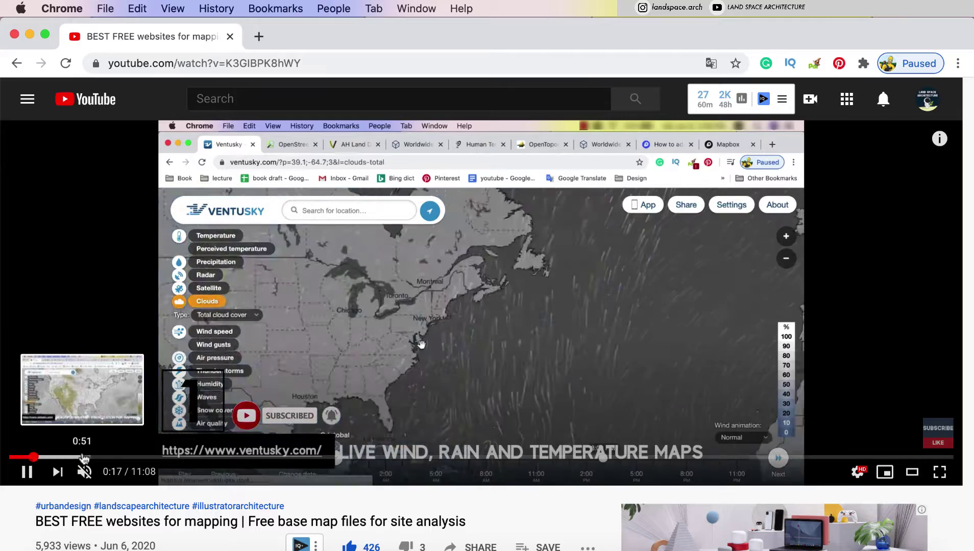
Step: Skim the video's Mapbox, contour generator and CADMapper sections, then bring the description's site links into view
left_click(157, 457)
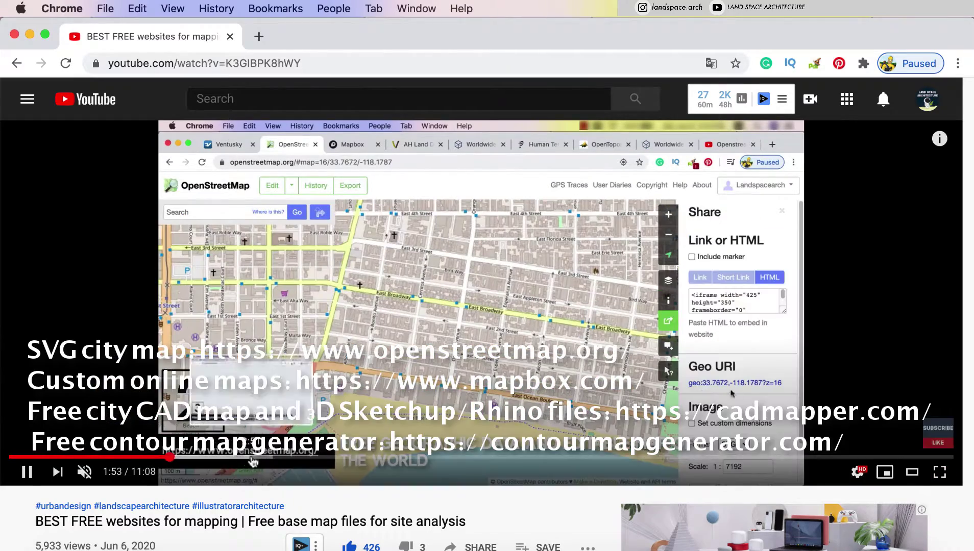
left_click(255, 458)
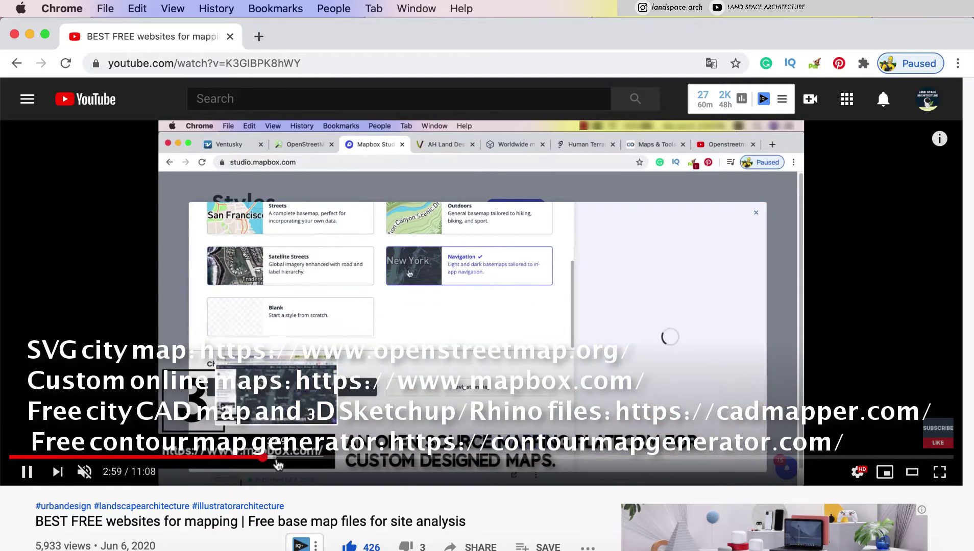
left_click(289, 458)
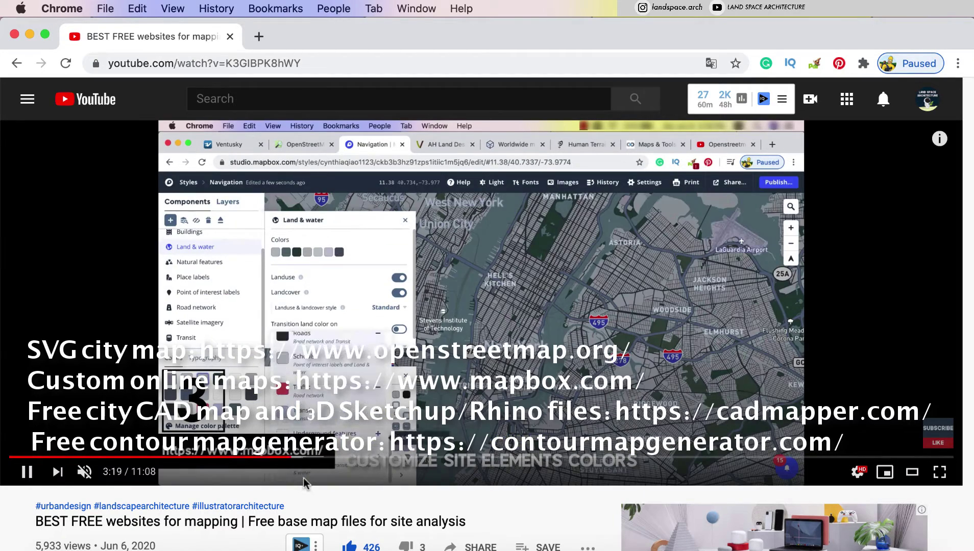
left_click(295, 458)
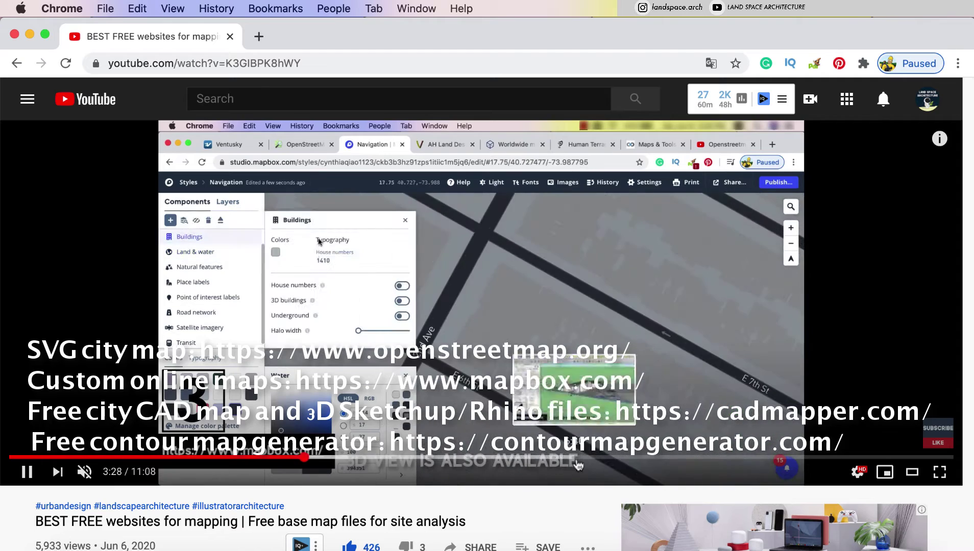
left_click(592, 458)
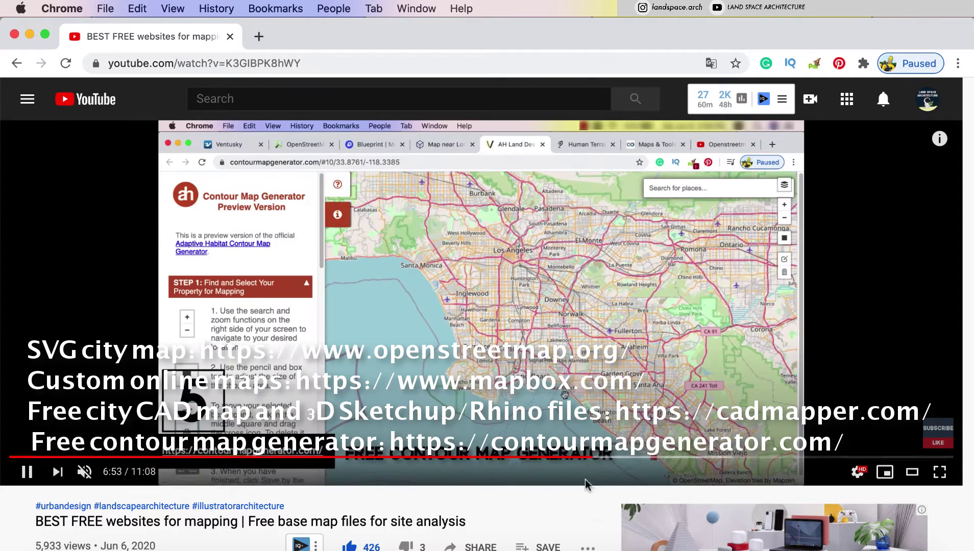
left_click(615, 458)
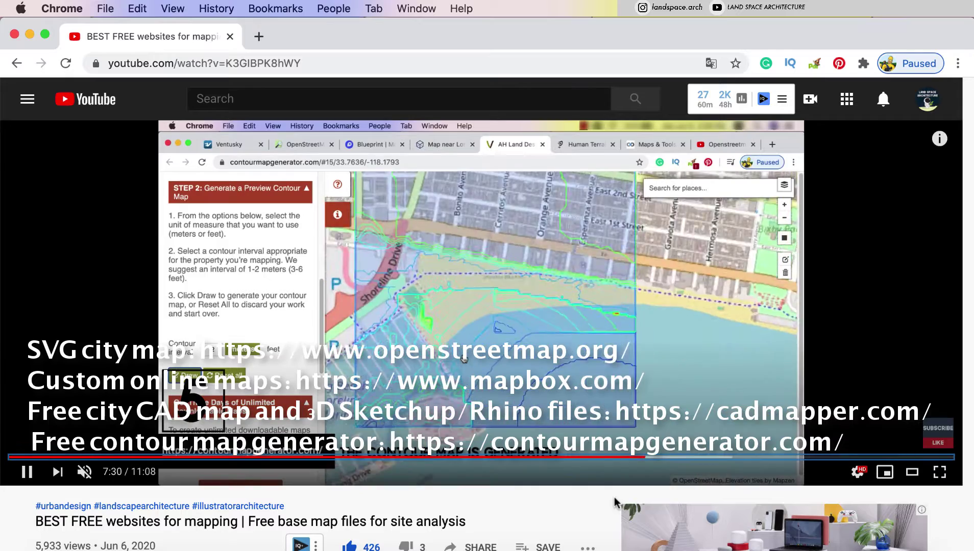
left_click(504, 457)
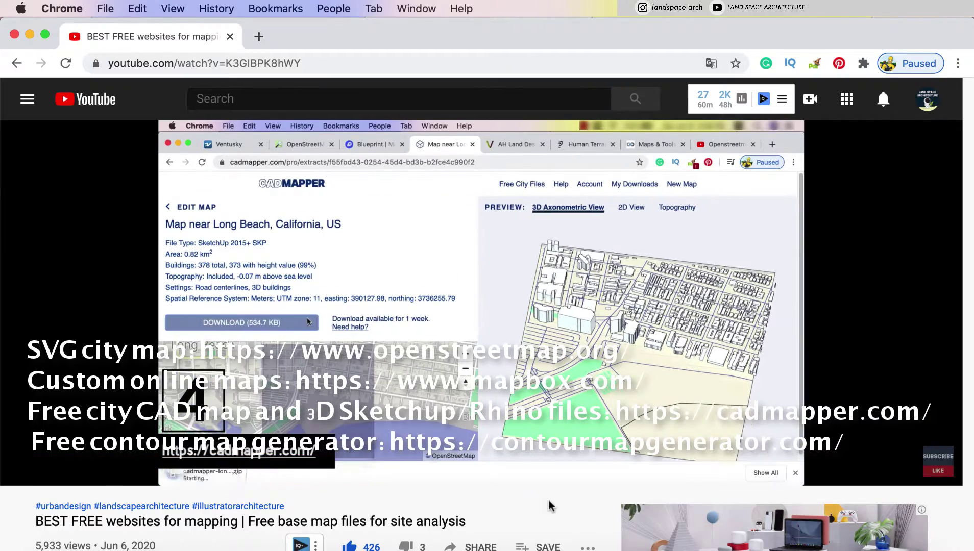
scroll(549, 506, "down", 7)
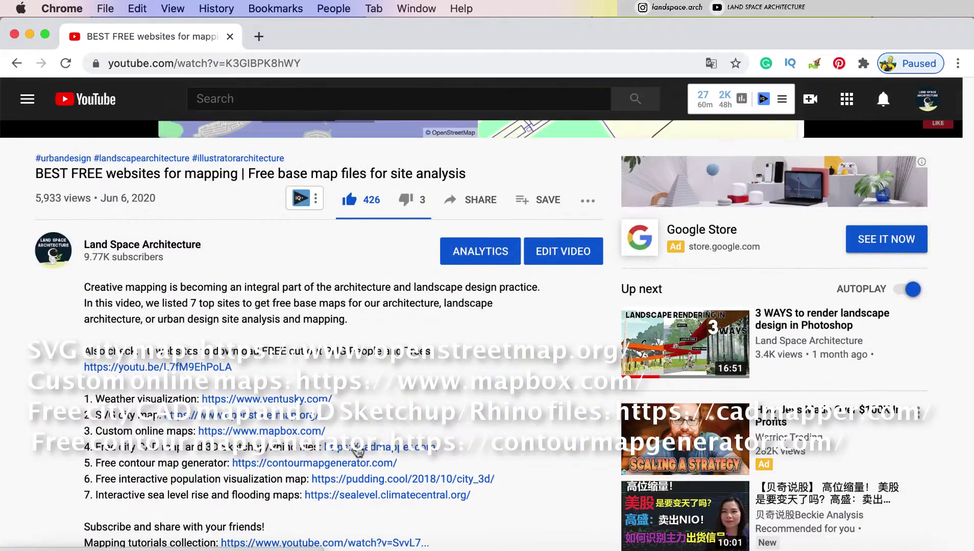
Step: Open cadmapper.com from the video description and start creating a new map file
left_click(359, 449)
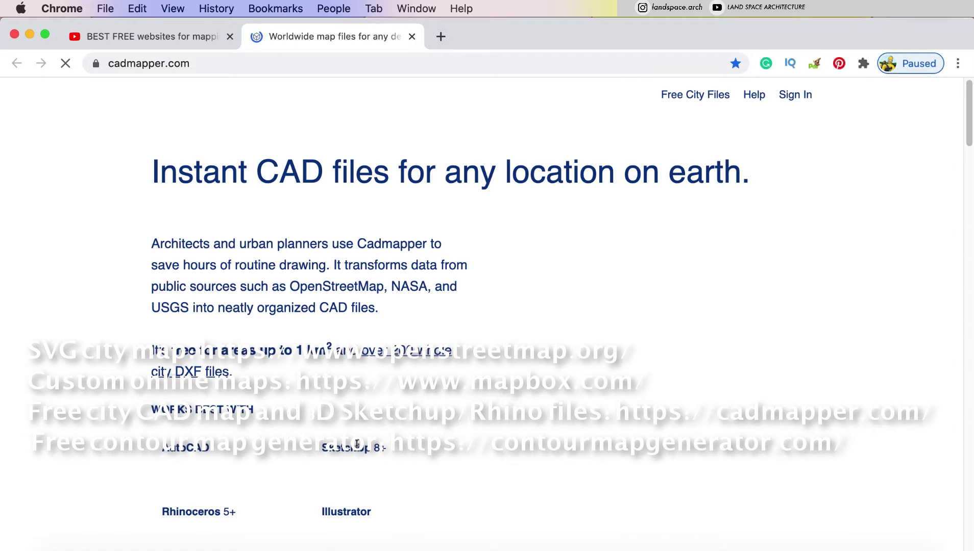
scroll(357, 446, "down", 3)
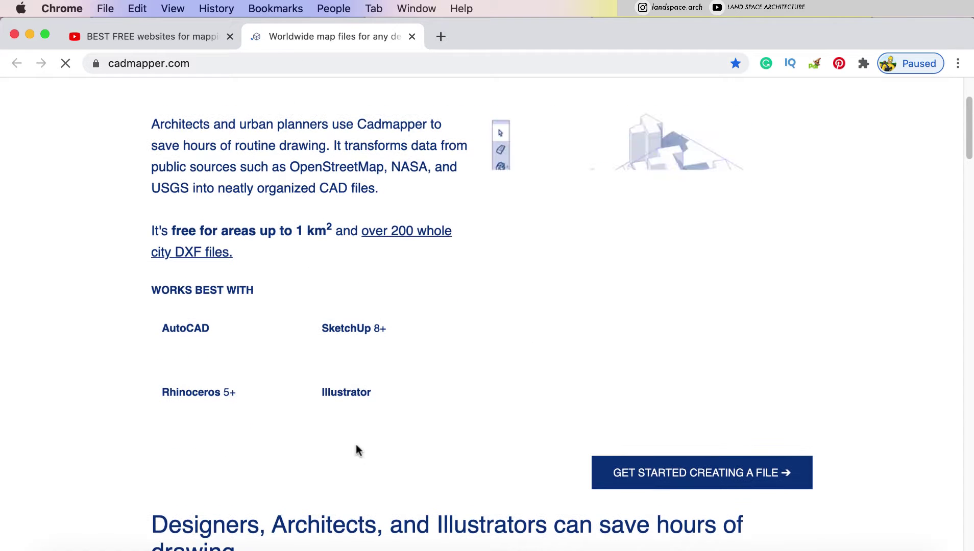
scroll(357, 449, "down", 3)
scroll(356, 449, "down", 5)
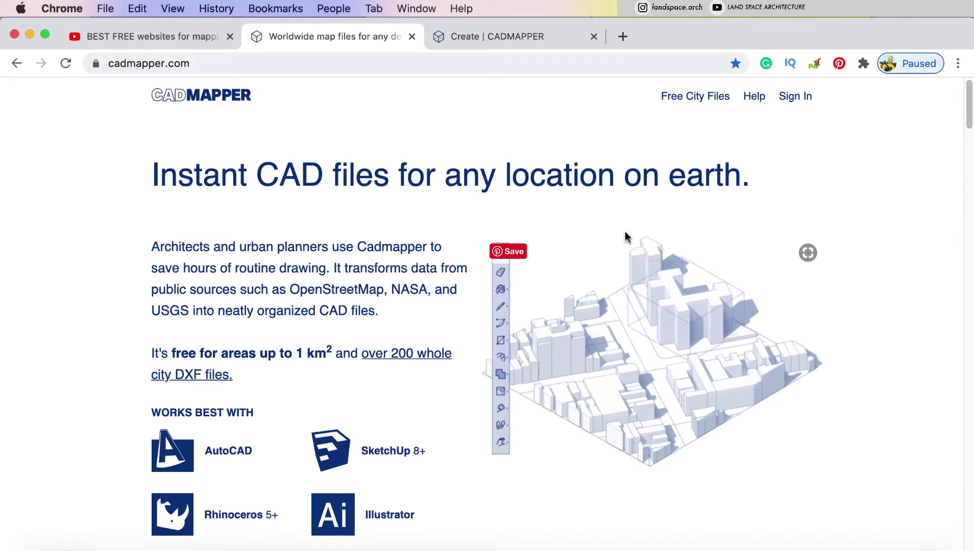
scroll(434, 241, "down", 5)
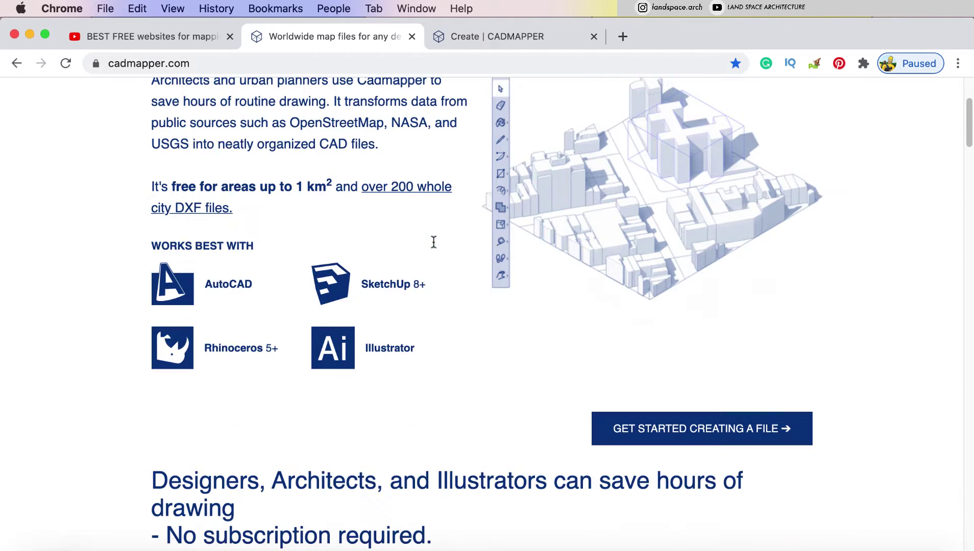
scroll(577, 300, "down", 3)
left_click(637, 304)
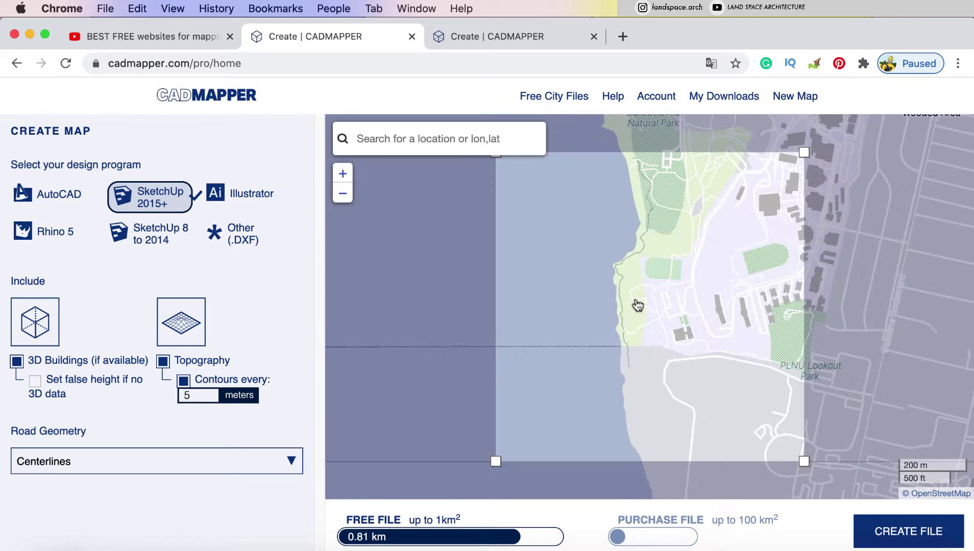
Step: Zoom and pan the map to frame a coastal area of about 0.94 km²
scroll(638, 305, "down", 2)
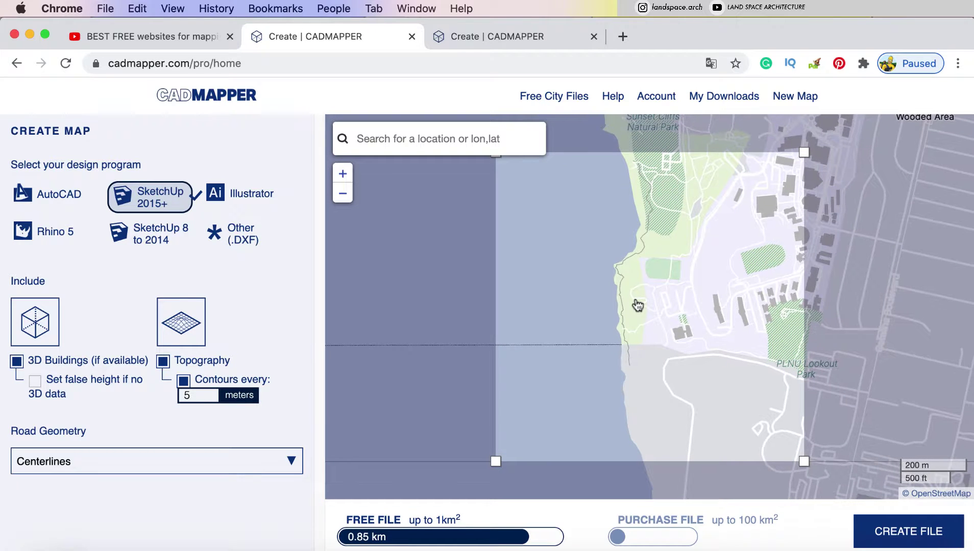
left_click_drag(652, 262, 635, 277)
scroll(656, 263, "up", 1)
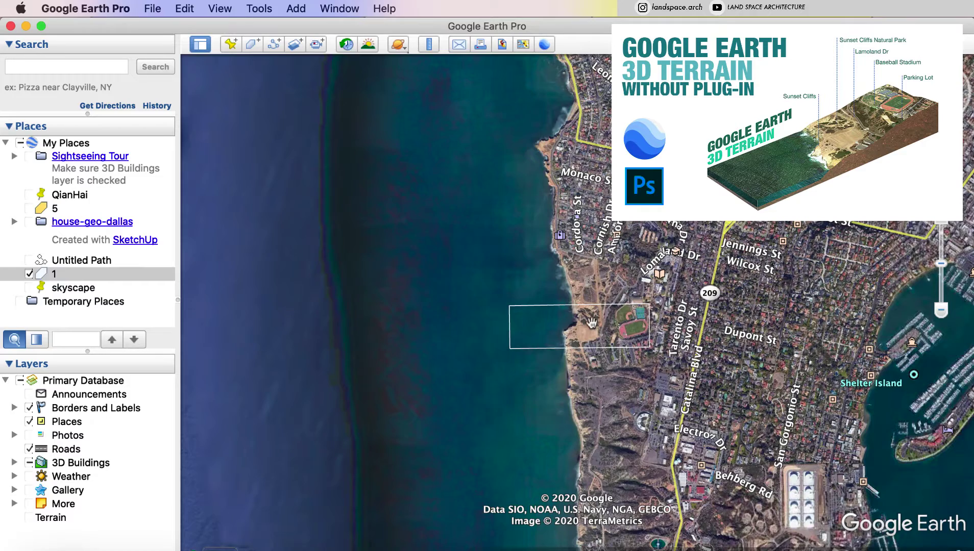
Step: Zoom in on polygon 1 in Google Earth Pro, then return to CADMapper in Chrome
scroll(591, 327, "up", 3, "shift")
scroll(591, 327, "up", 5)
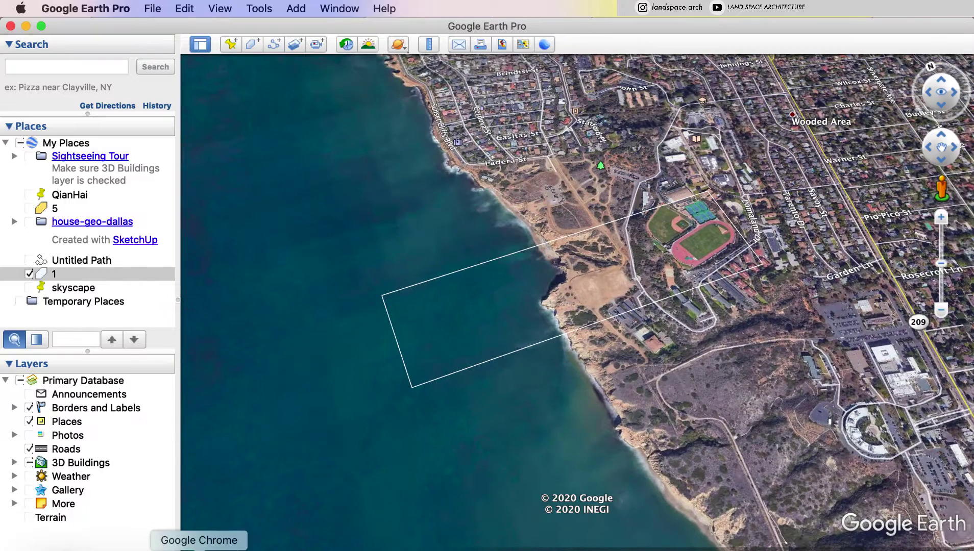
left_click(204, 544)
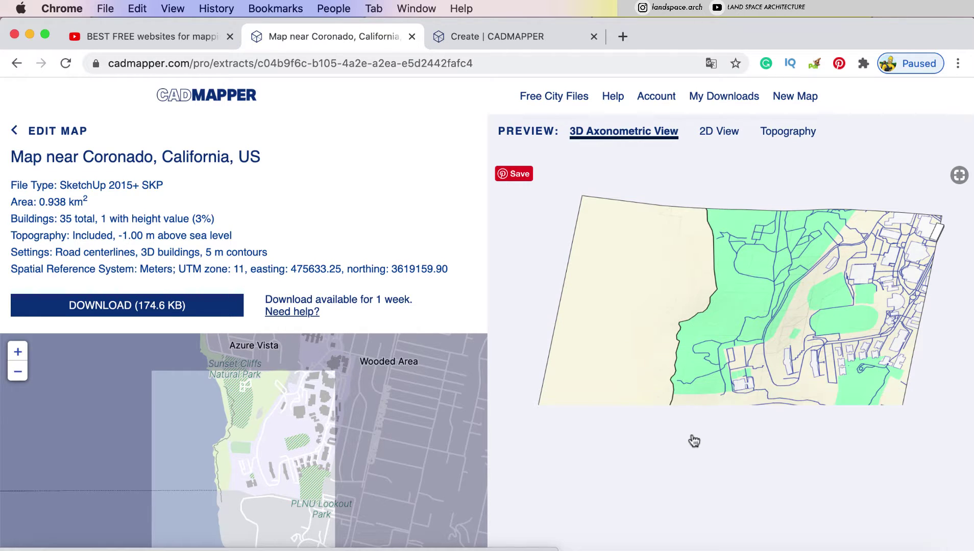
Step: Preview the Coronado map's topography contours and 3D axonometric view, then download the 174.6 KB SketchUp file
left_click(779, 136)
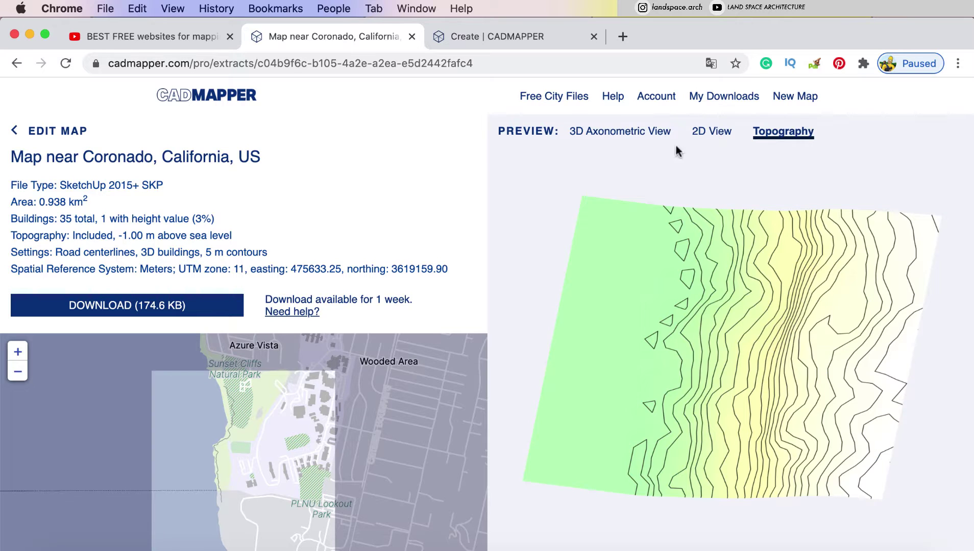
left_click(622, 132)
left_click(214, 316)
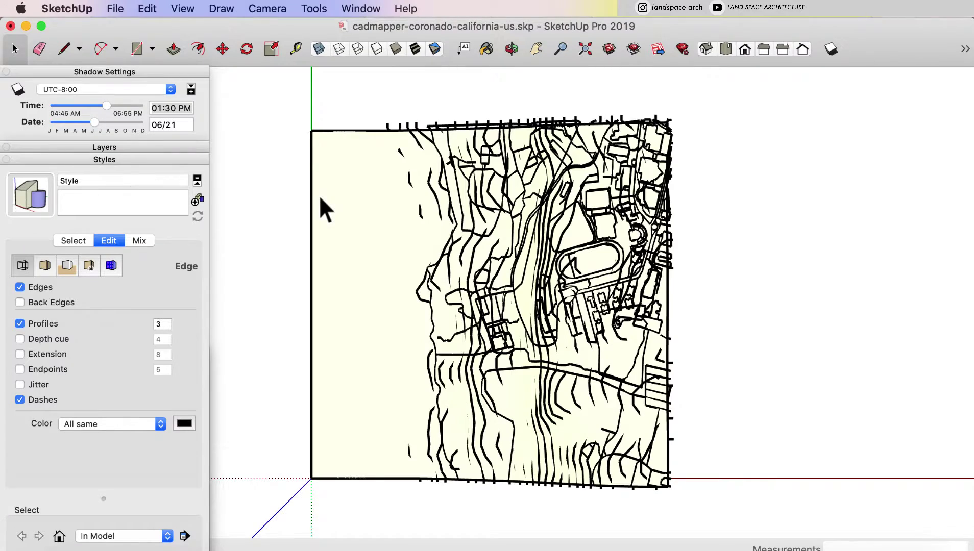
Step: Tilt the terrain view, turn off profile edges and hide the buildings layer
mouse_move(355, 209)
middle_mouse_down()
mouse_move(380, 298)
mouse_move(472, 167)
mouse_move(502, 205)
mouse_move(570, 87)
mouse_move(392, 272)
mouse_move(479, 276)
middle_mouse_up()
middle_click_drag(420, 270, 384, 271)
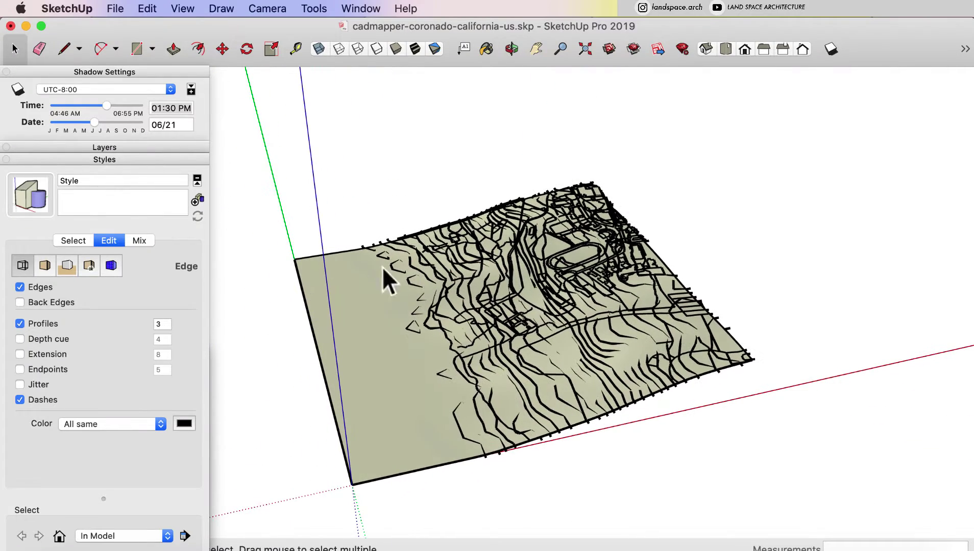
left_click(20, 324)
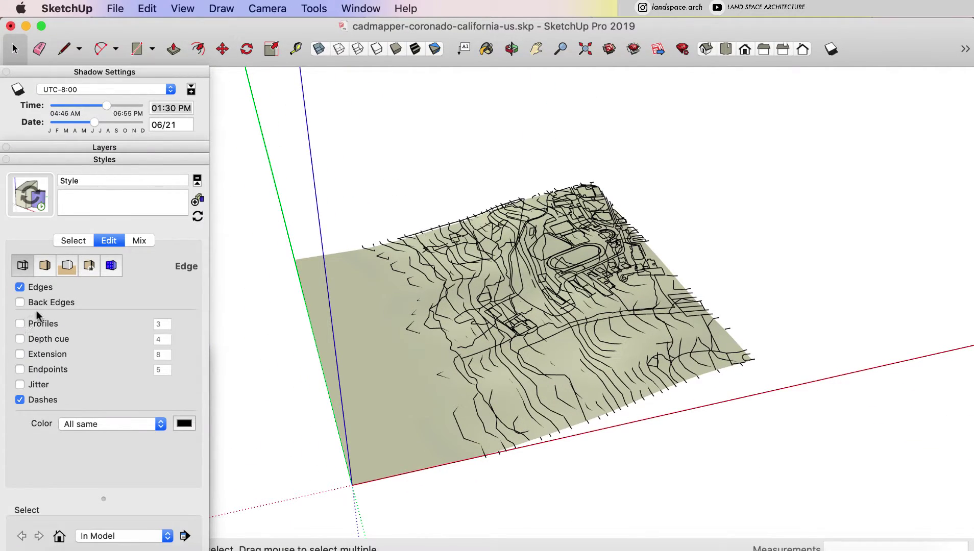
left_click(81, 149)
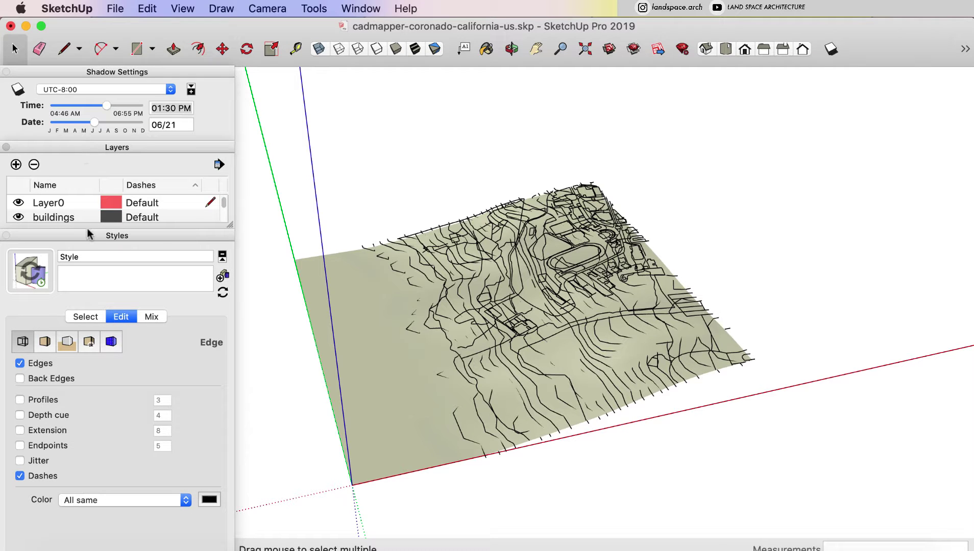
left_click(19, 217)
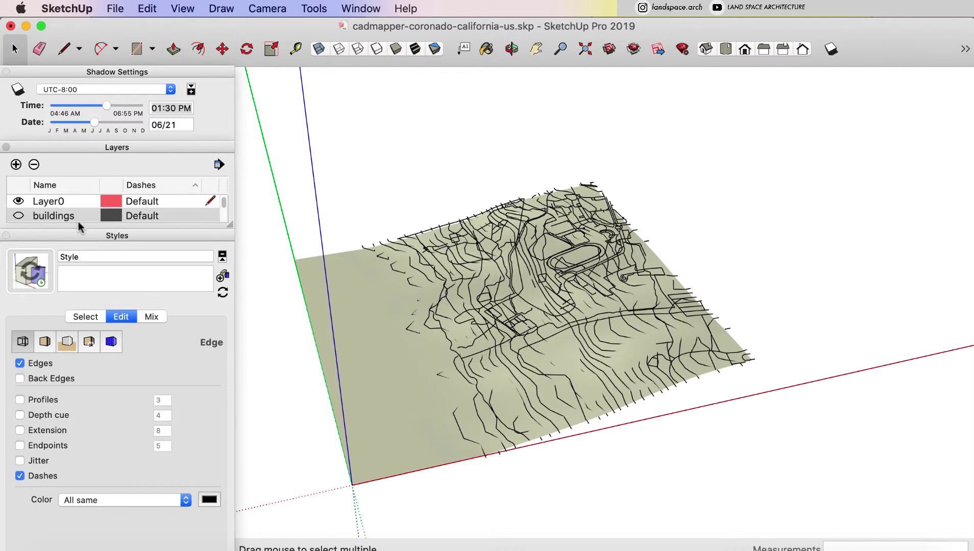
Step: Dock the Styles panel above Scenes and enlarge the Layers list to show all eight layers
left_click(83, 235)
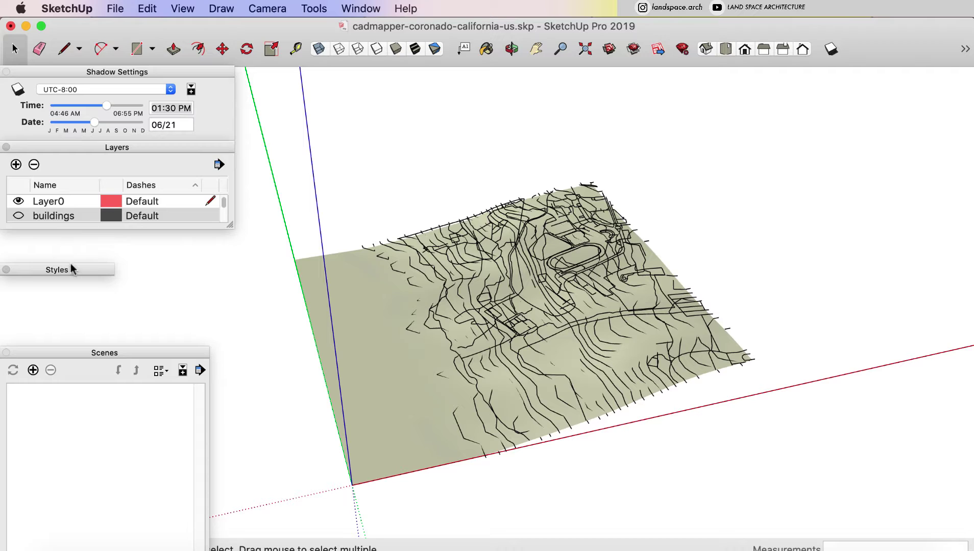
left_click_drag(71, 270, 86, 342)
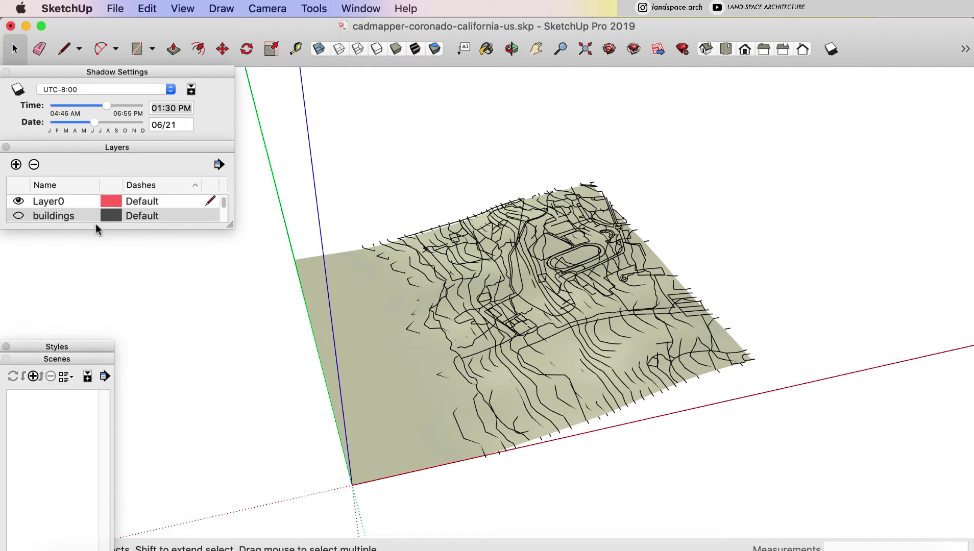
left_click_drag(231, 227, 209, 336)
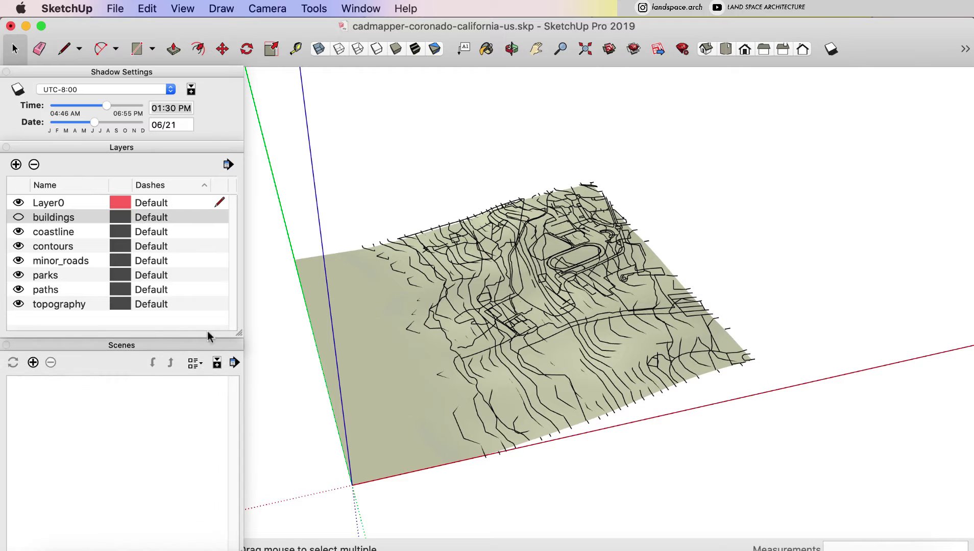
Step: Hide the paths, parks, minor_roads and coastline layers
left_click(18, 305)
left_click(18, 304)
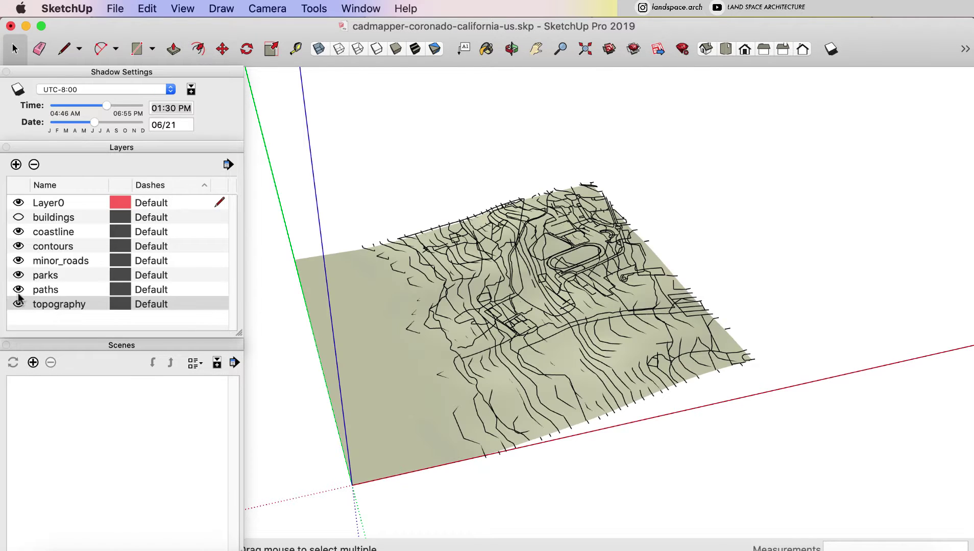
left_click(19, 289)
left_click(19, 289)
left_click(18, 289)
left_click(18, 276)
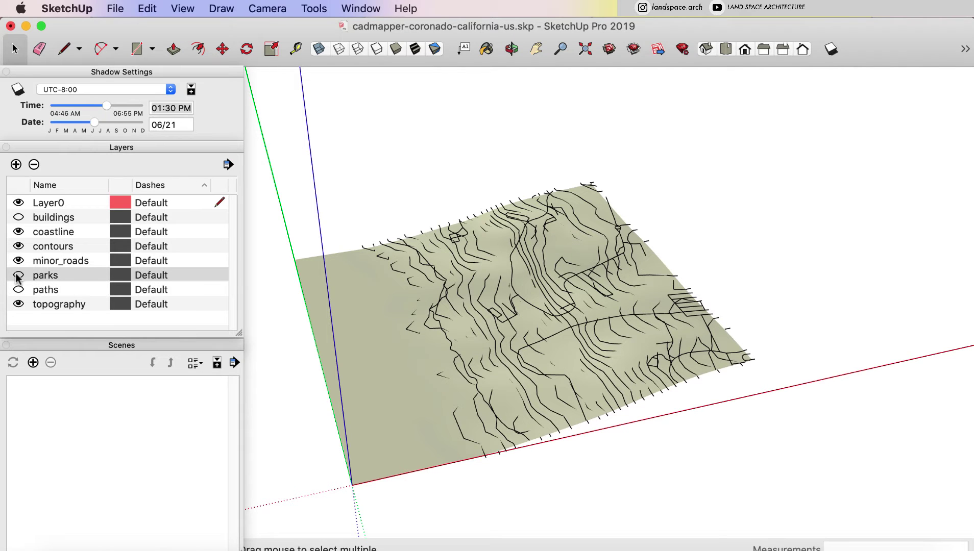
left_click(17, 261)
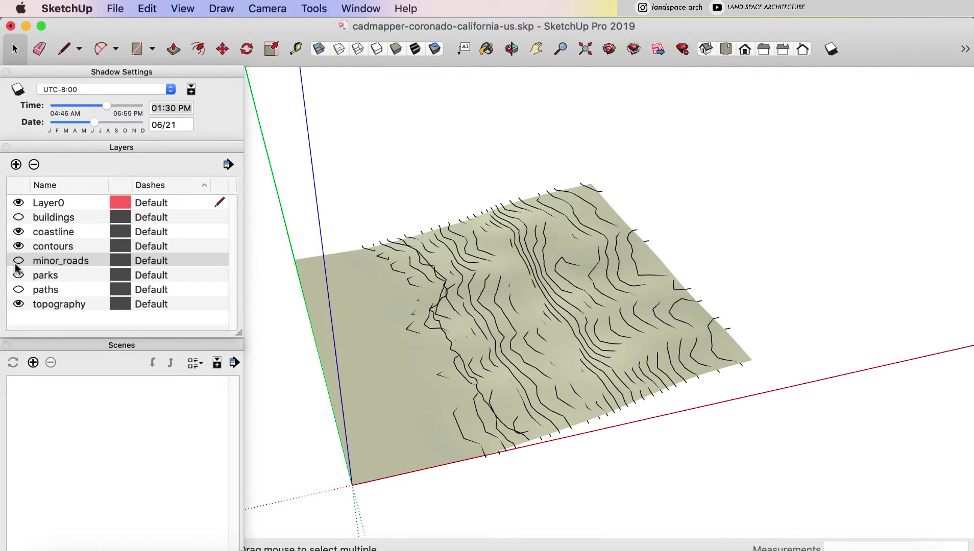
left_click(18, 233)
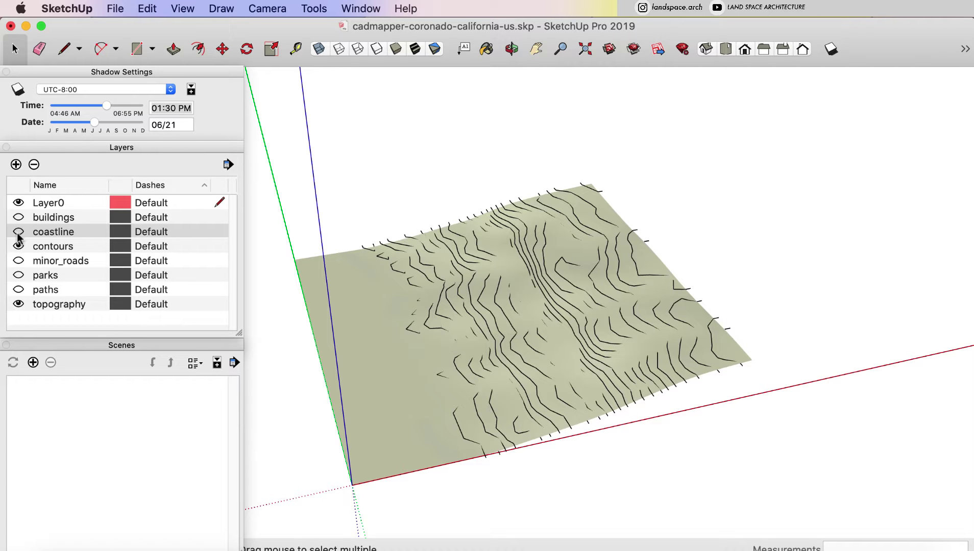
Step: Orbit to view the contours at an angle, then show the design layer's paths and circles
middle_click_drag(570, 304, 504, 233)
middle_click_drag(439, 314, 445, 357)
scroll(529, 423, "down", 5)
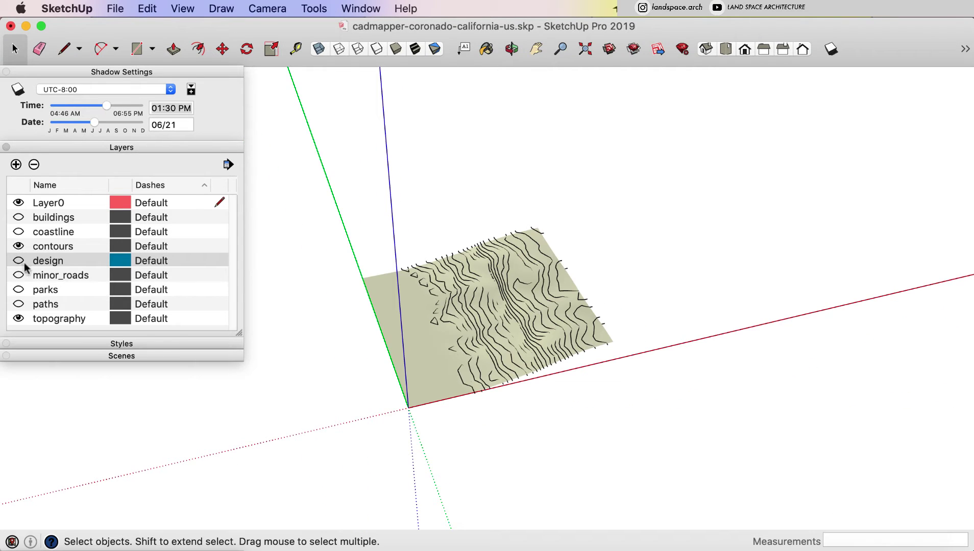
middle_click_drag(363, 326, 300, 315)
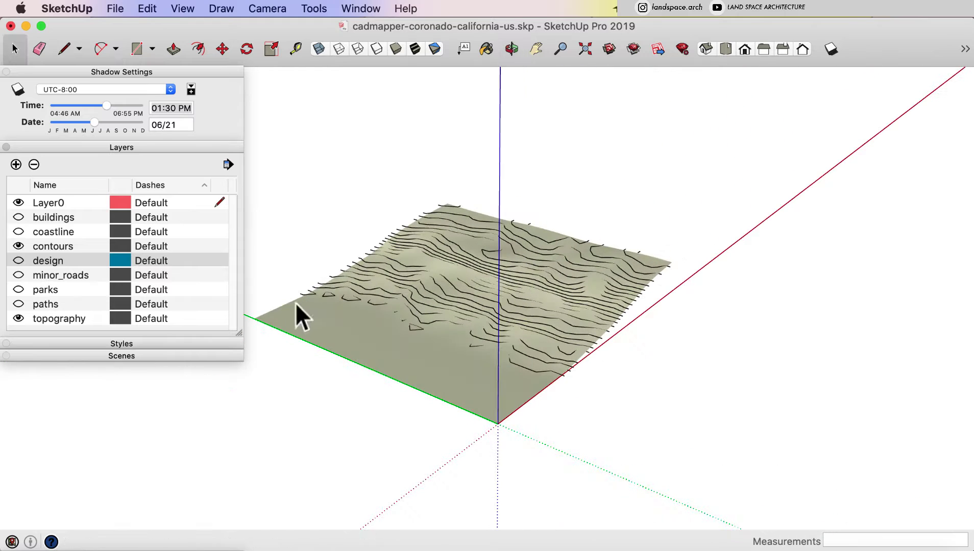
left_click(18, 261)
Step: Open Geo-location > Add More Imagery and search for Sunset Cliffs Natural Park
middle_click_drag(570, 370, 464, 462)
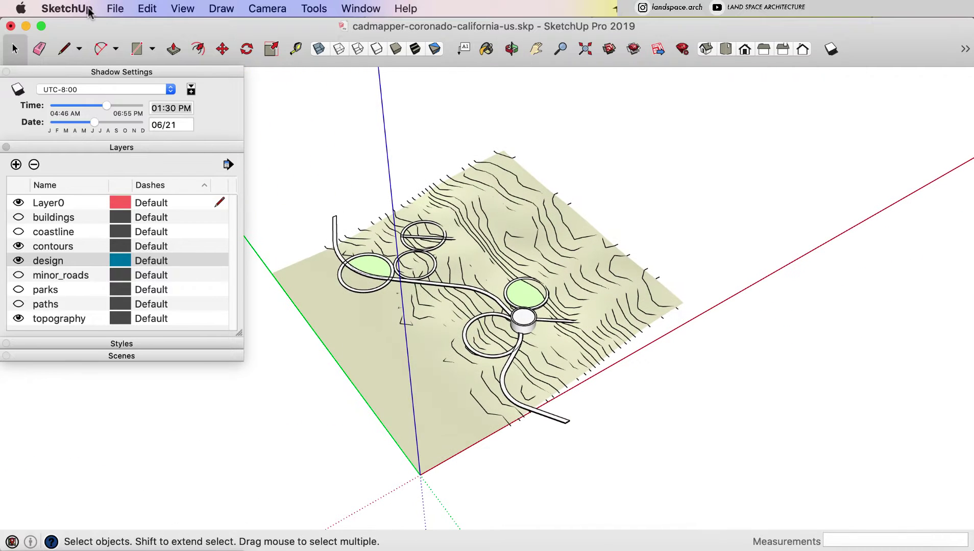
left_click(115, 8)
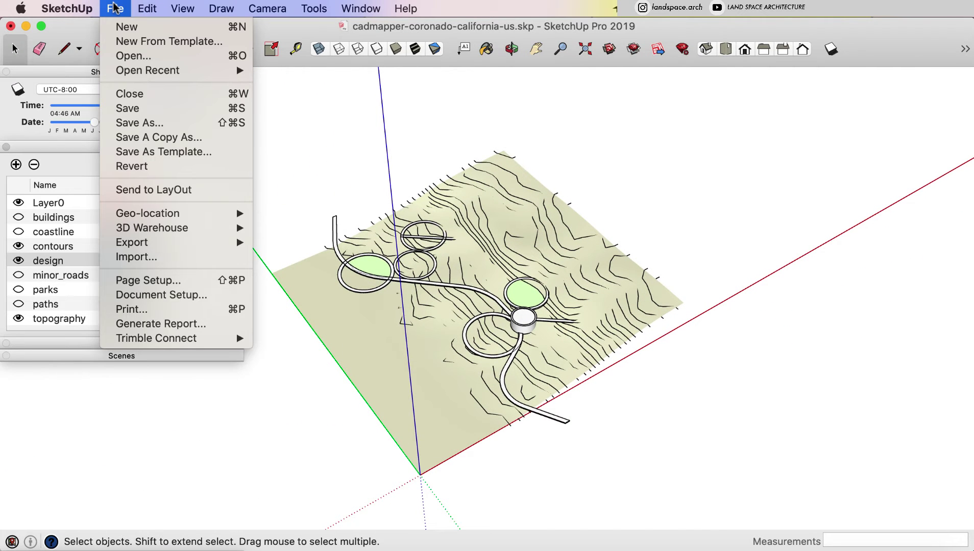
mouse_move(171, 214)
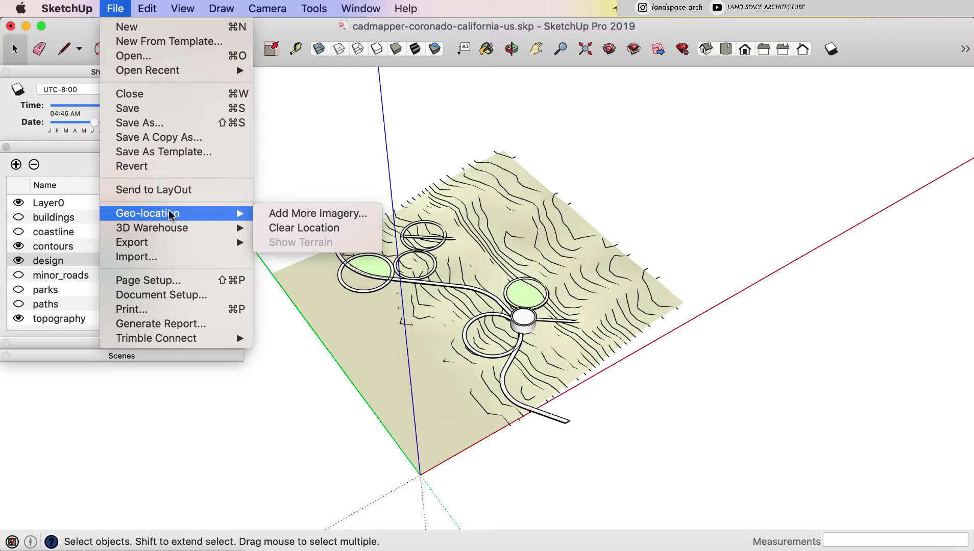
left_click(337, 213)
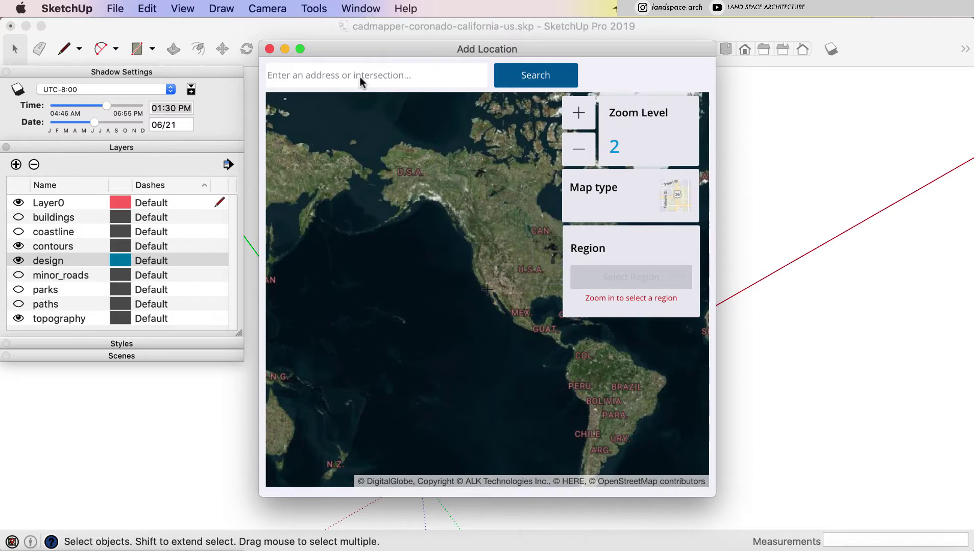
left_click(360, 74)
type("Sunset Cliffs Natural Park,US Sunset Cliffs Natural Park")
left_click_drag(378, 75, 628, 74)
key("BackSpace")
key("Return")
Step: Zoom the coastline map to level 16, widen the window and start selecting a region
scroll(464, 346, "down", 3)
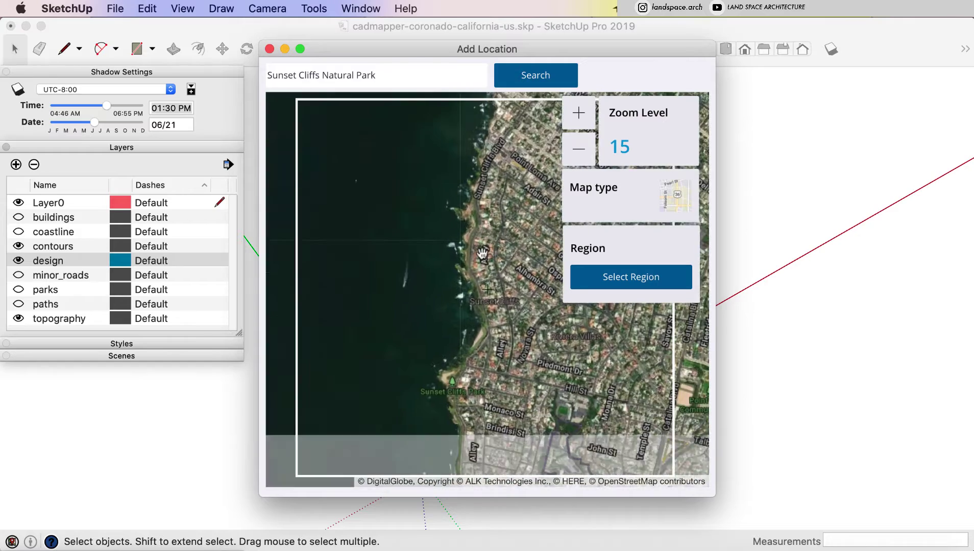
scroll(466, 345, "down", 1)
left_click_drag(473, 340, 479, 284)
scroll(479, 283, "up", 1)
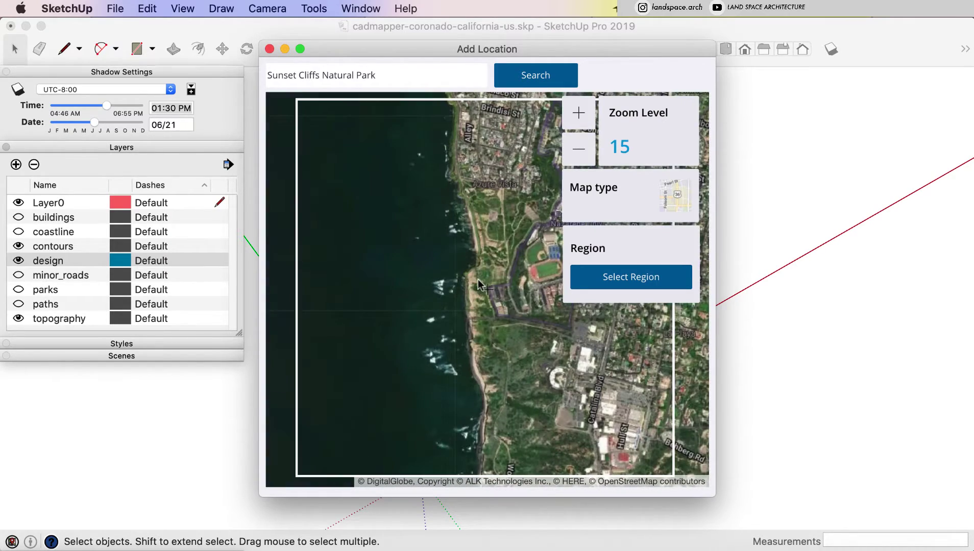
scroll(478, 282, "down", 1)
scroll(479, 282, "up", 1)
scroll(478, 282, "up", 1)
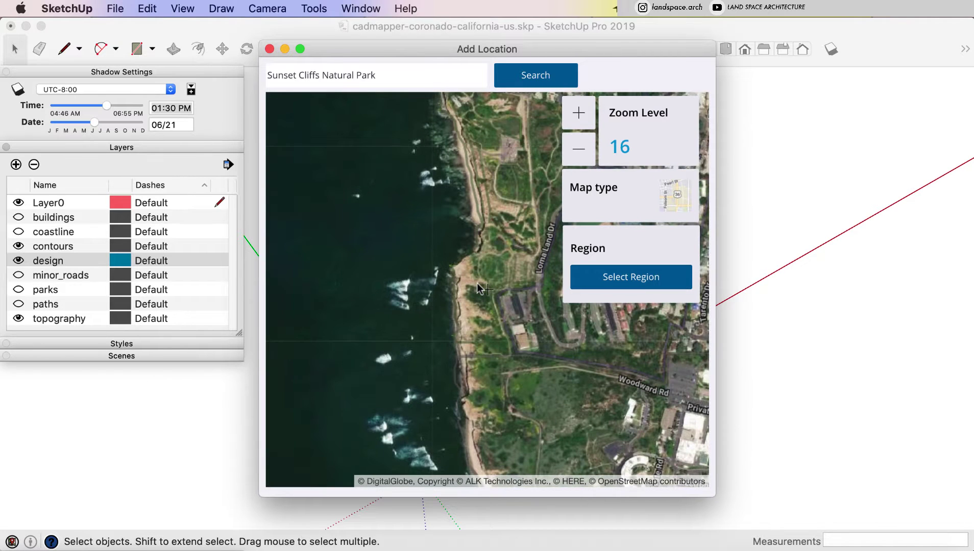
left_click_drag(716, 112, 858, 105)
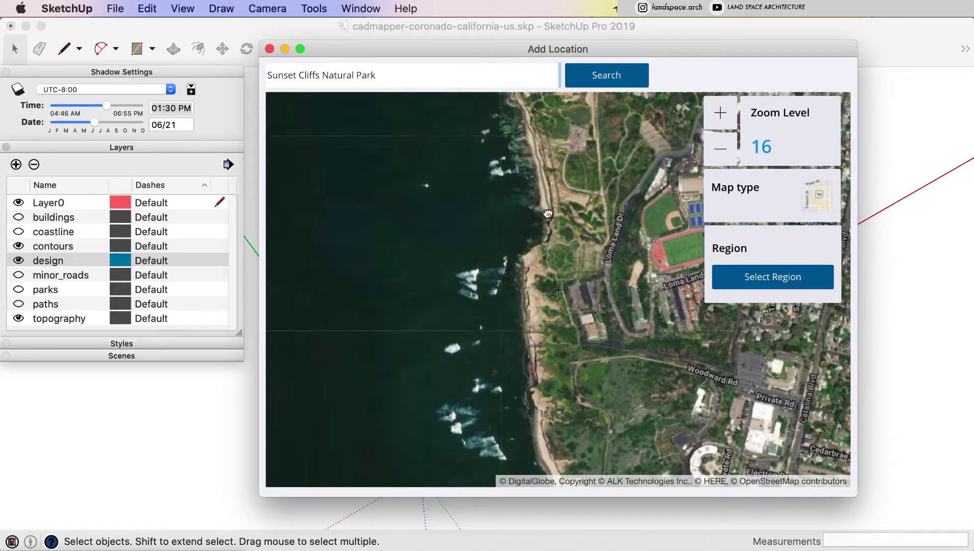
left_click(793, 280)
Step: Resize the region rectangle over the Sunset Cliffs site and import it
left_click_drag(792, 433, 847, 480)
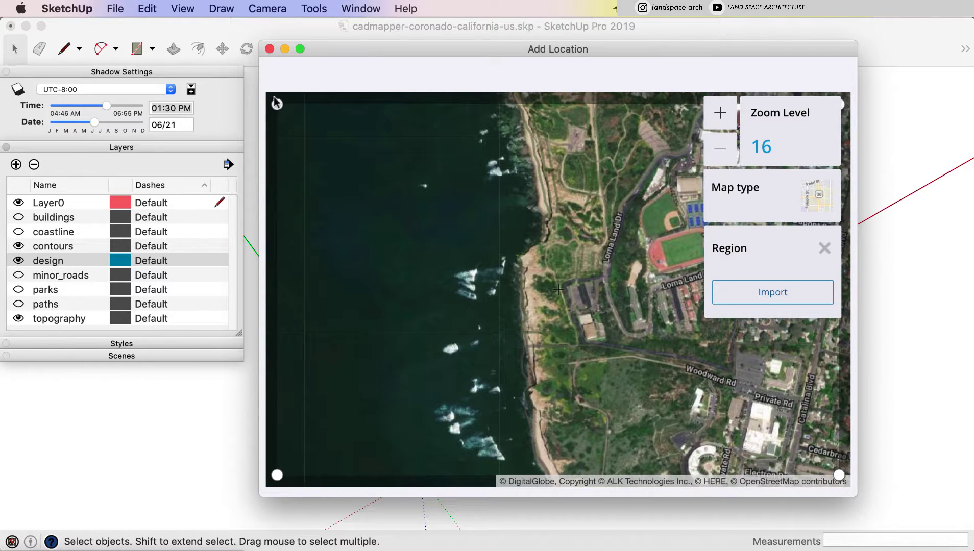
mouse_move(275, 103)
left_mouse_down()
mouse_move(543, 315)
mouse_move(374, 104)
mouse_move(278, 111)
mouse_move(274, 102)
left_mouse_up()
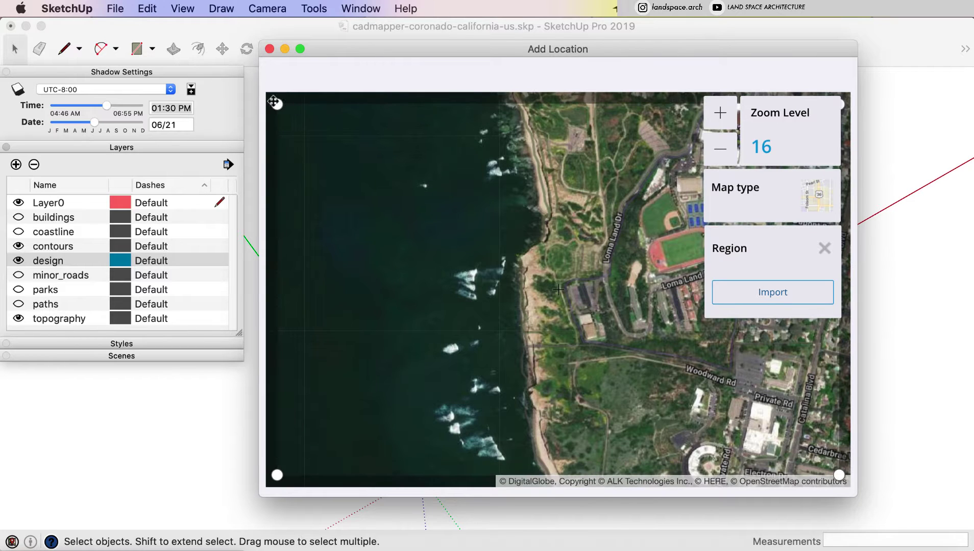
left_click(758, 299)
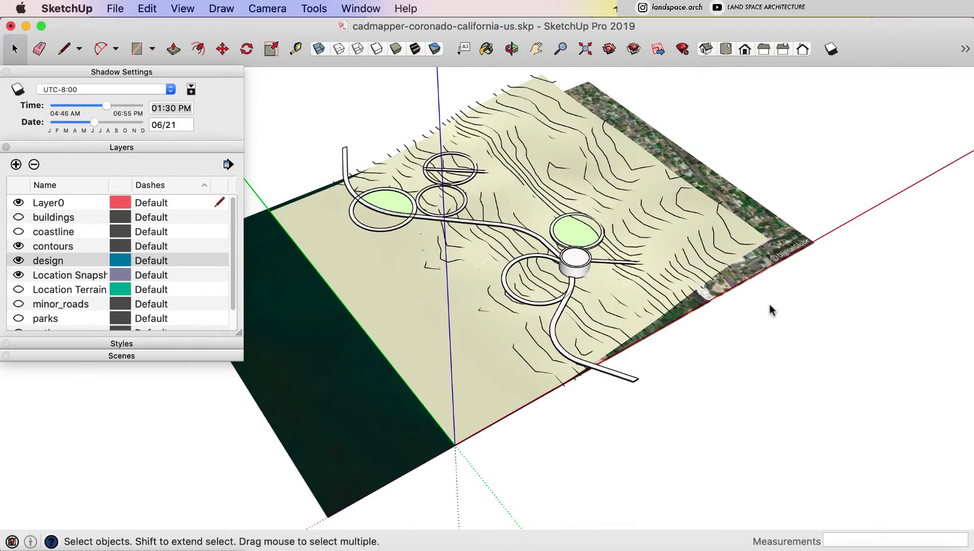
Step: Orbit around the imported imagery and terrain to compare it with the contour model
middle_click_drag(772, 310, 494, 288)
middle_click_drag(627, 335, 705, 391)
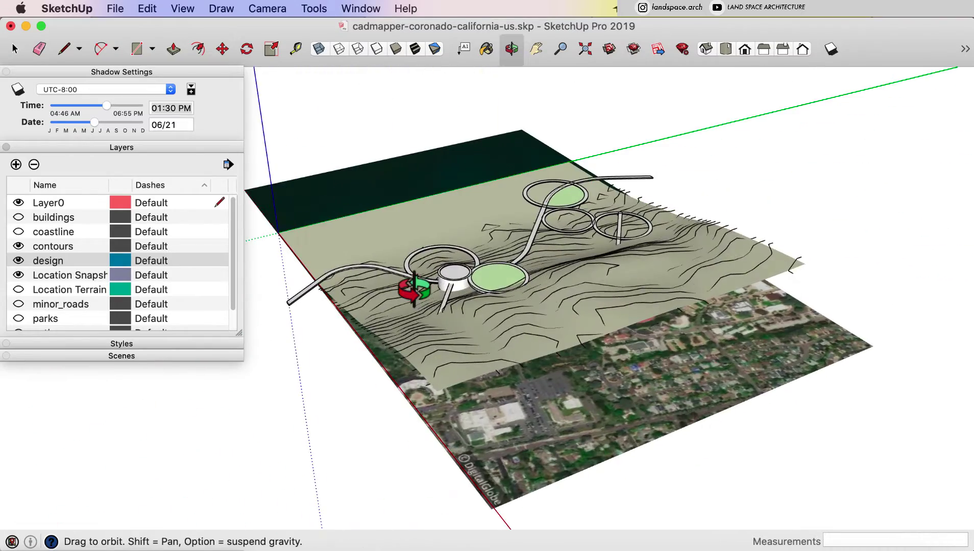
left_click_drag(415, 289, 597, 301)
middle_click_drag(597, 301, 596, 302)
middle_click_drag(468, 286, 534, 337)
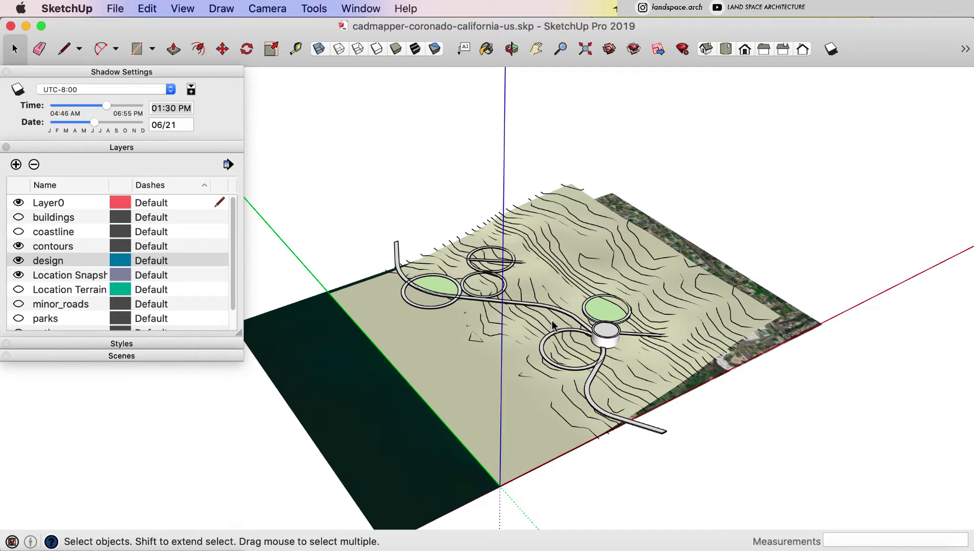
Step: Export the 3D model to the contour folder as a Google Earth (*.kmz) file named sunsite
left_click(115, 9)
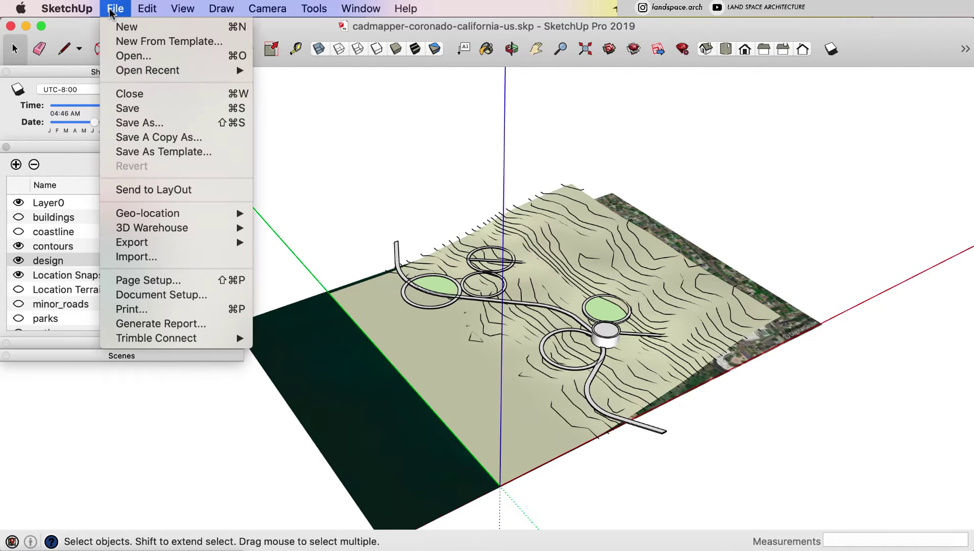
mouse_move(215, 241)
left_click(296, 242)
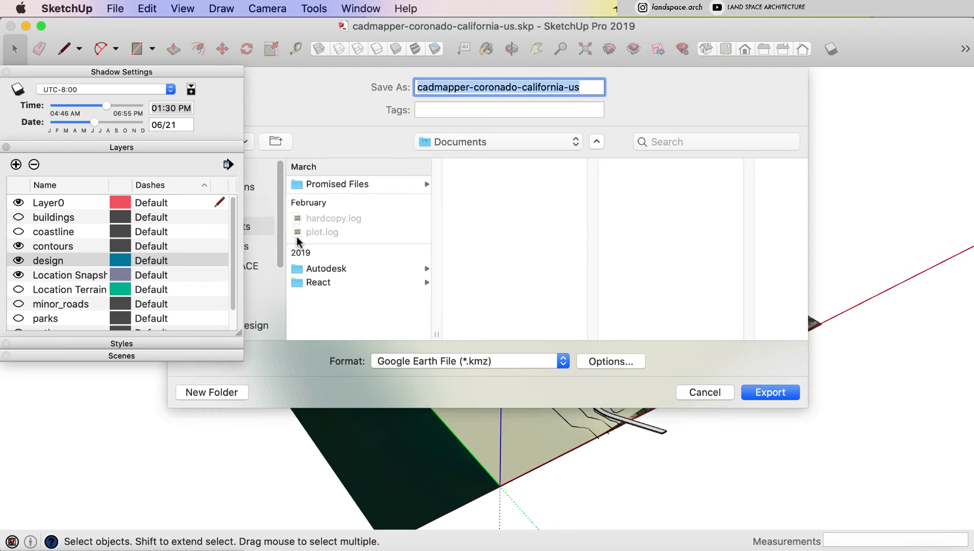
left_click(261, 264)
left_click(346, 182)
left_click(523, 88)
left_click_drag(589, 90, 387, 95)
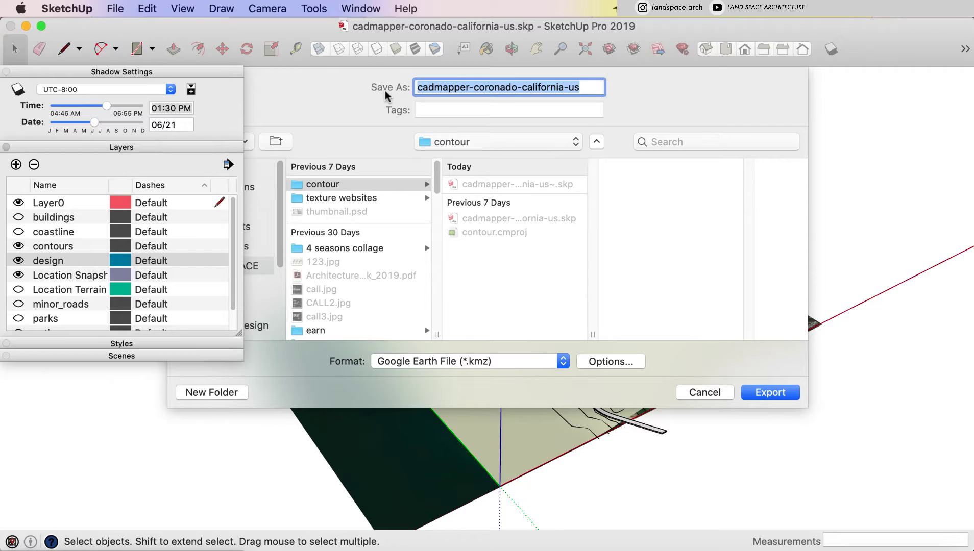
type("de")
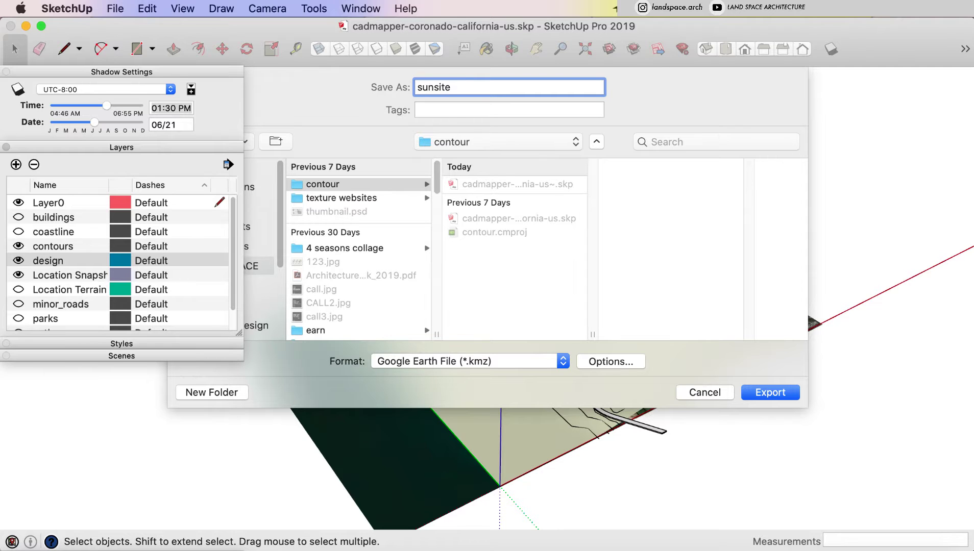
key("Return")
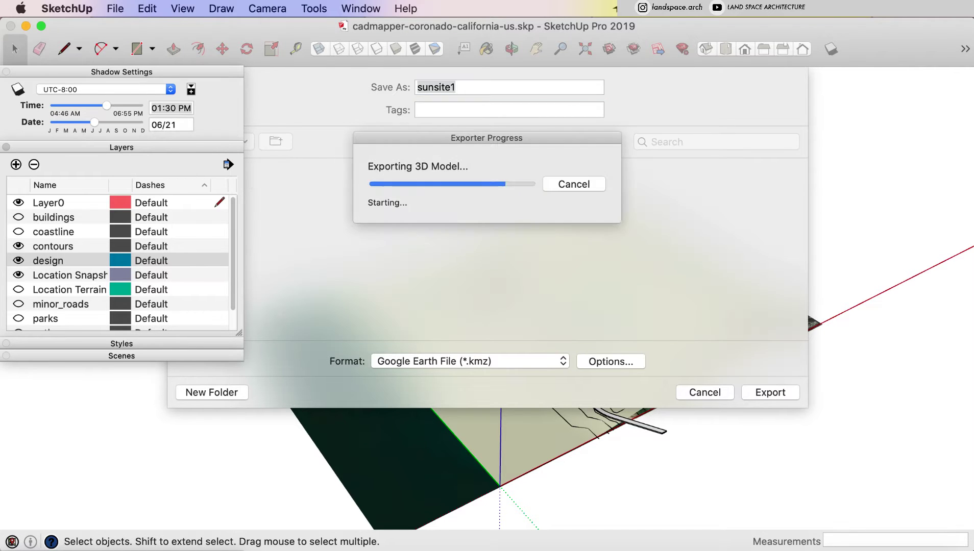
Step: Make design the current layer and hide contours, Location Snapshot, Layer0 and topography
left_click(18, 204)
left_click(621, 221)
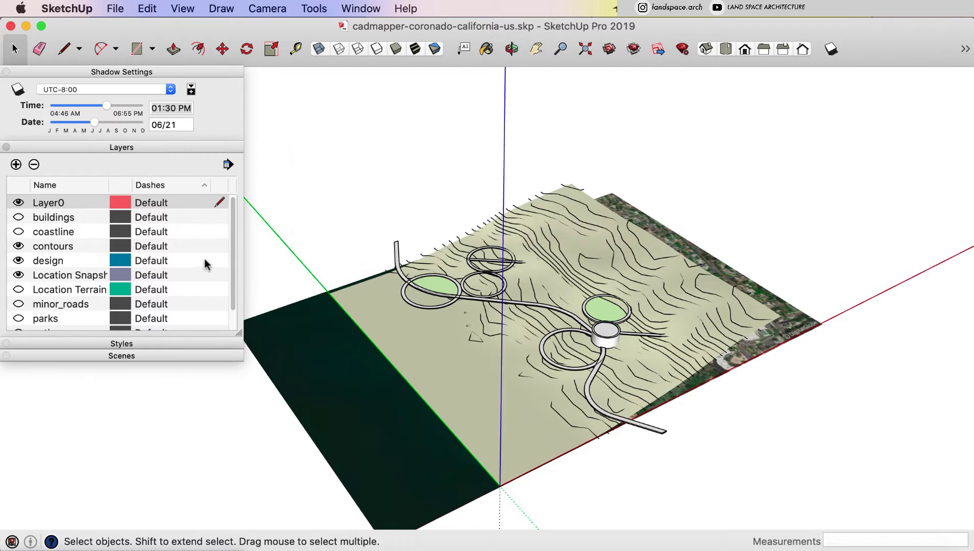
left_click(207, 264)
left_click(209, 259)
left_click(219, 260)
left_click(19, 247)
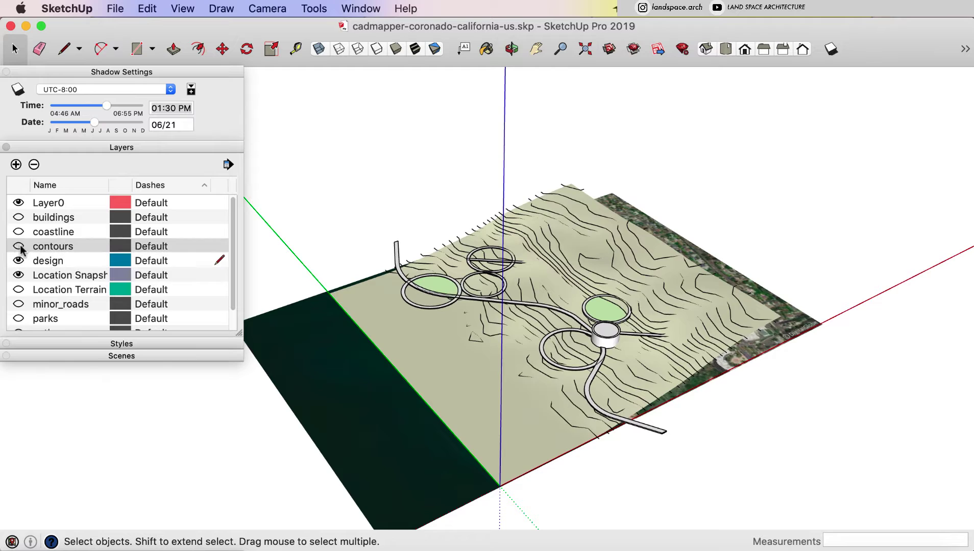
left_click(19, 275)
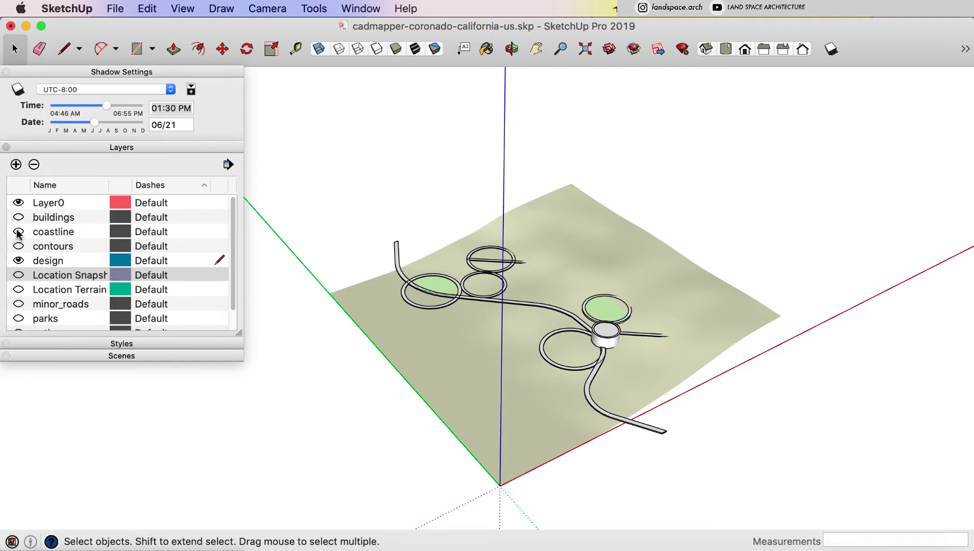
left_click(19, 203)
scroll(19, 255, "down", 2)
left_click(19, 324)
Step: Export the remaining design geometry as a Google Earth KMZ named sunset2
left_click(114, 8)
mouse_move(163, 241)
left_click(312, 242)
type("su")
key("Return")
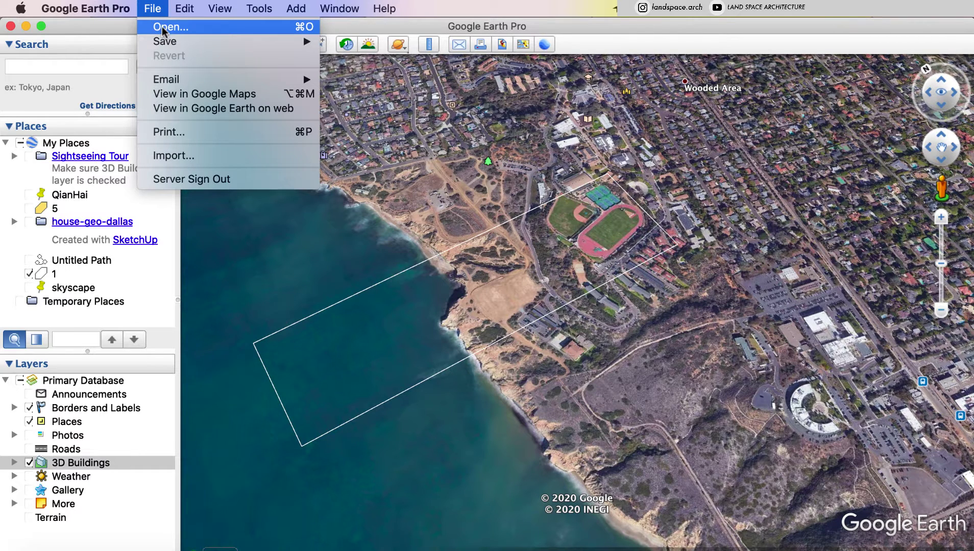
Step: Open sunsite1.kmz from the contour folder onto the Google Earth map and tilt the view
left_click(163, 28)
scroll(337, 230, "up", 10)
left_click(335, 127)
left_click(488, 143)
left_click(489, 155)
double_click(489, 155)
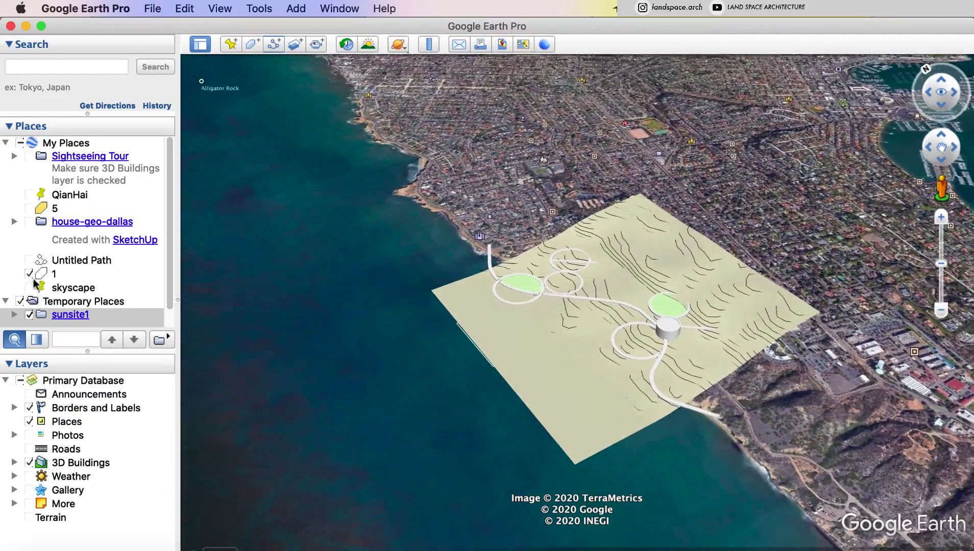
middle_click_drag(777, 341, 685, 462)
Step: Toggle the 3D Buildings layer and enable the Terrain layer to reveal the ground relief
left_click(26, 464)
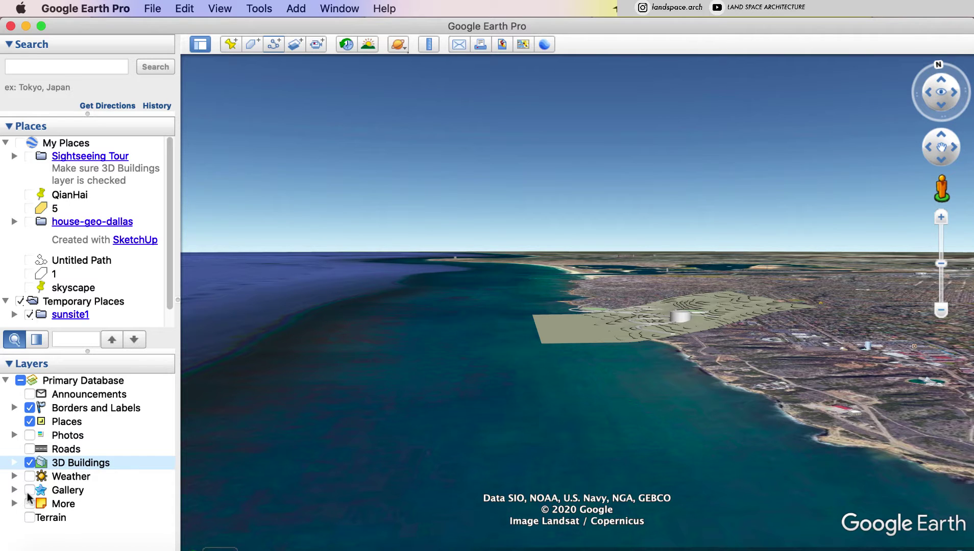
left_click(29, 518)
middle_click_drag(644, 282, 656, 475)
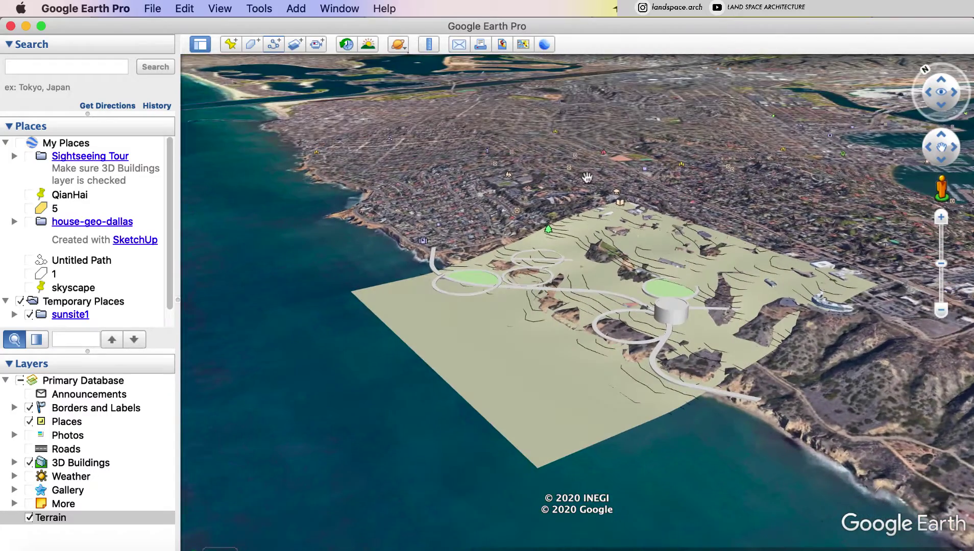
Step: Open sunset2.kmz from the contour folder and uncheck sunsite1 under Temporary Places
left_click(165, 12)
left_click(168, 28)
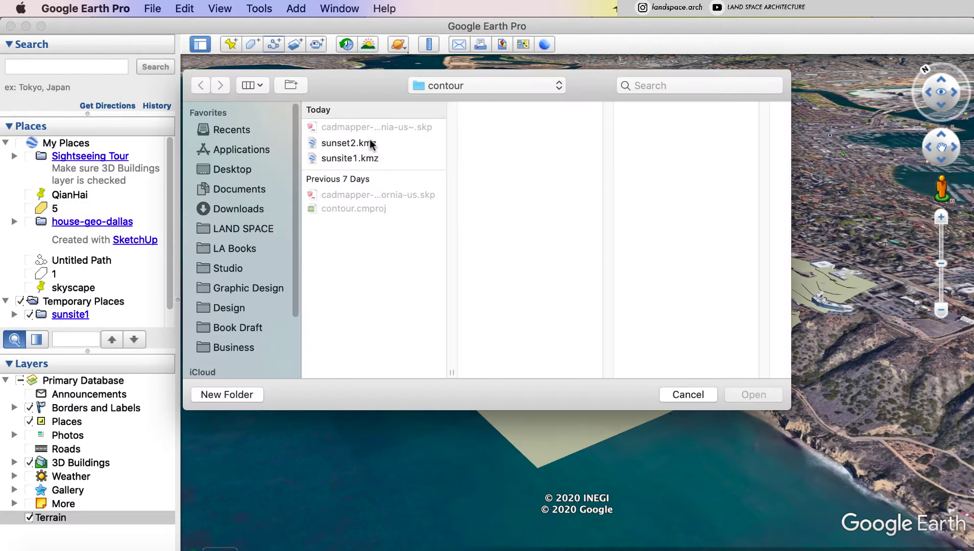
left_click(349, 144)
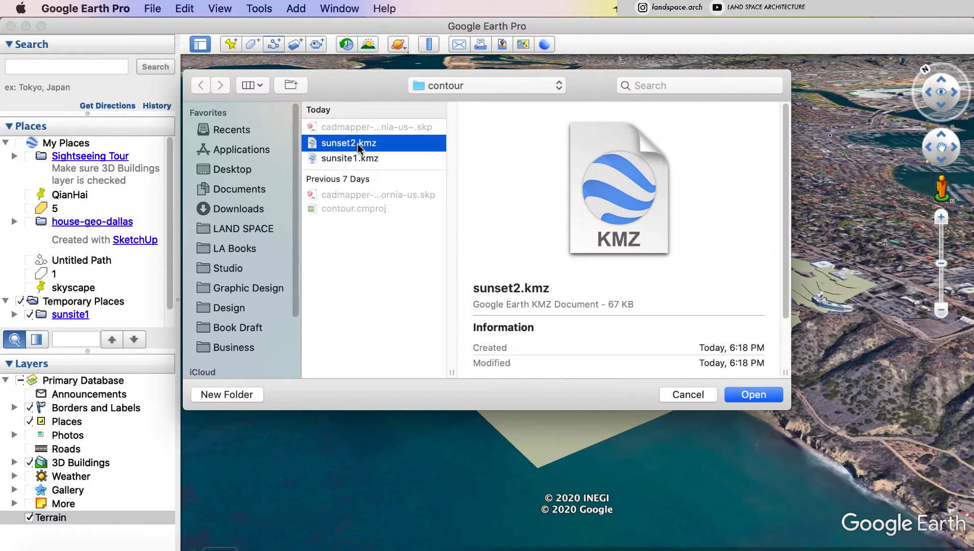
double_click(358, 144)
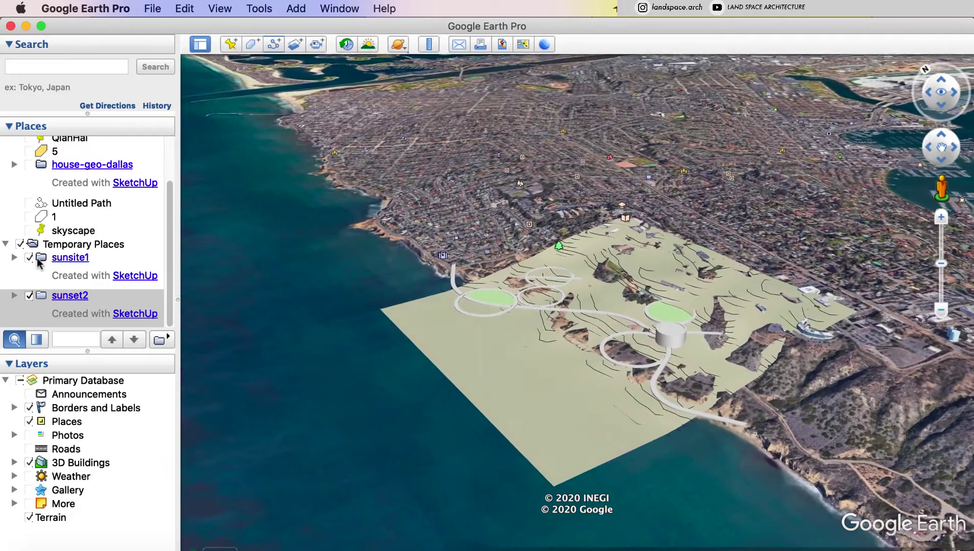
left_click(29, 257)
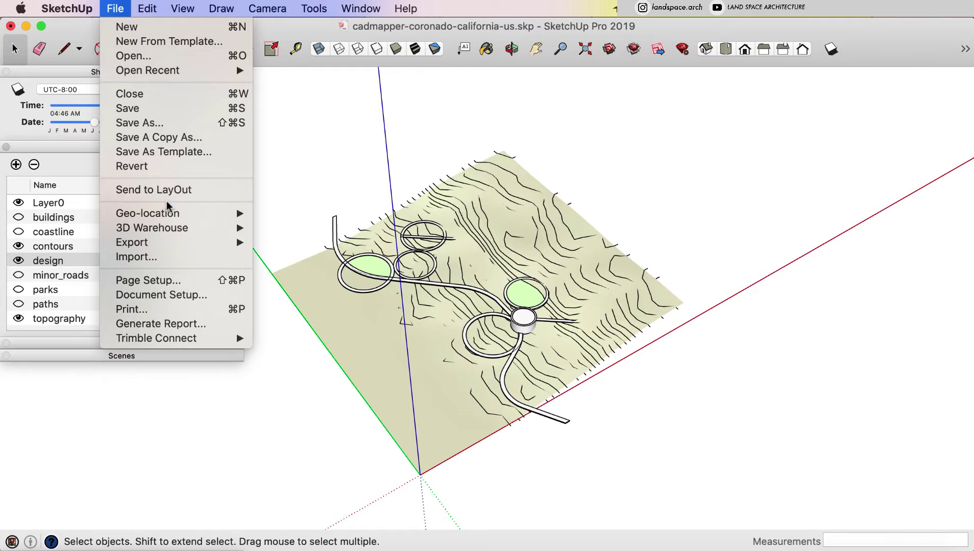
Step: Add more geo-location imagery for Sunset Cliffs Natural Park and import the selected region
mouse_move(170, 215)
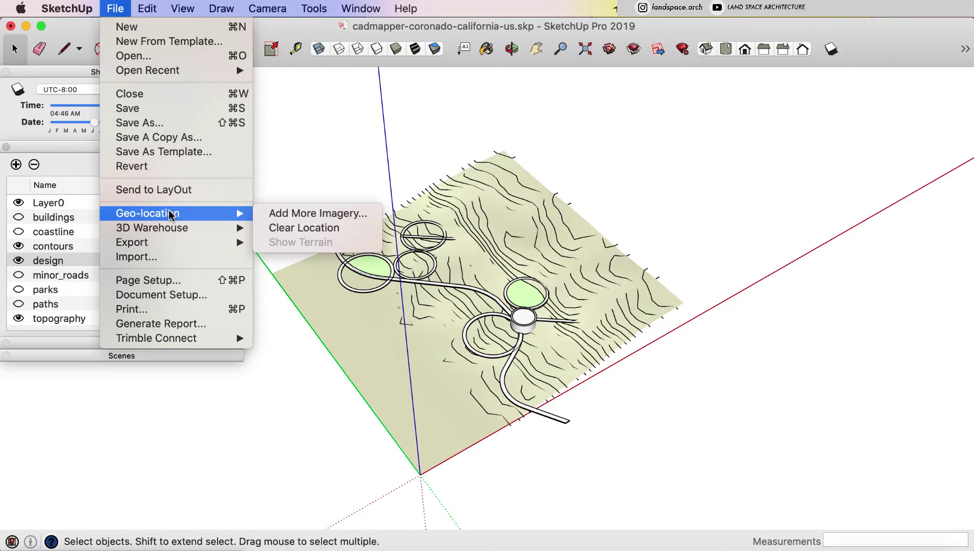
left_click(336, 214)
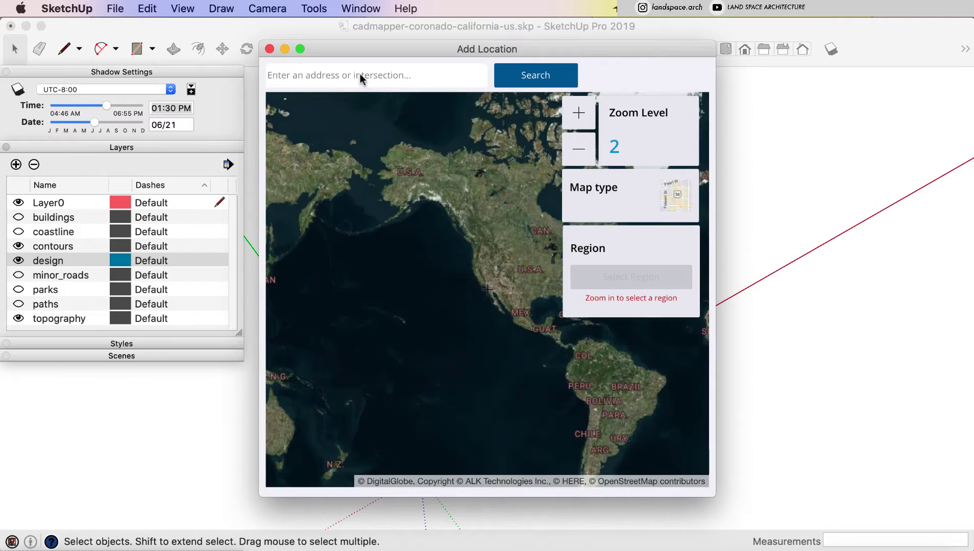
left_click(360, 75)
type("Sunset Cliffs Natural Park")
key("Return")
scroll(471, 324, "down", 4)
scroll(478, 283, "up", 2)
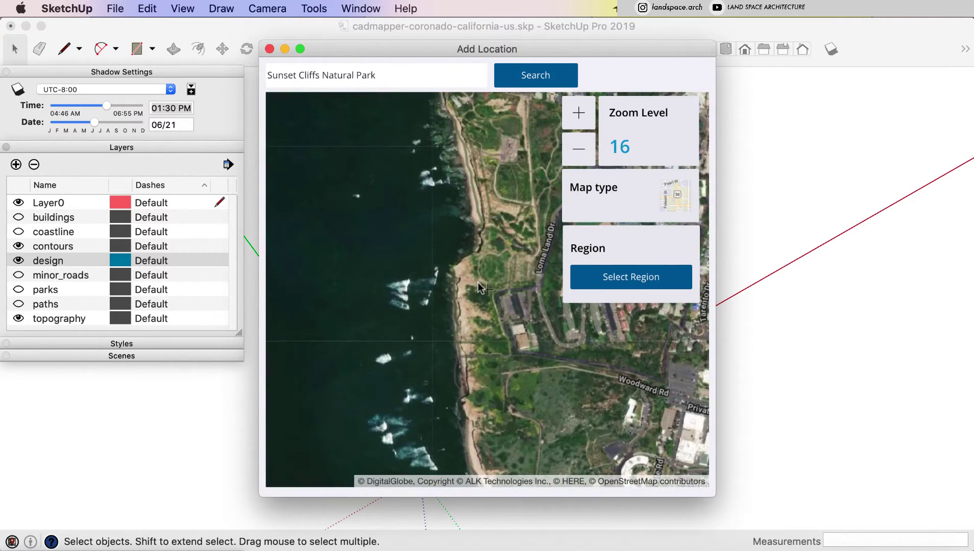
left_click_drag(715, 103, 857, 102)
left_click(791, 279)
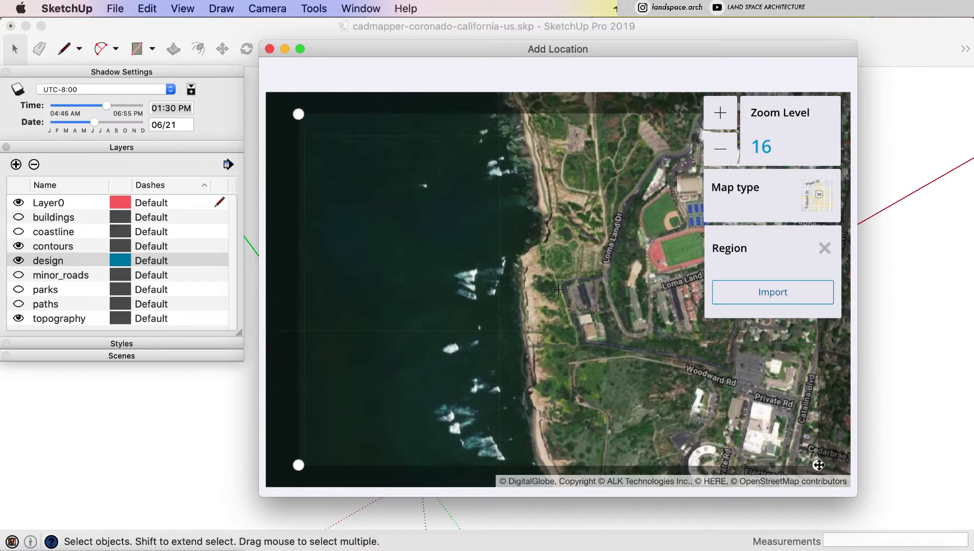
left_click(758, 293)
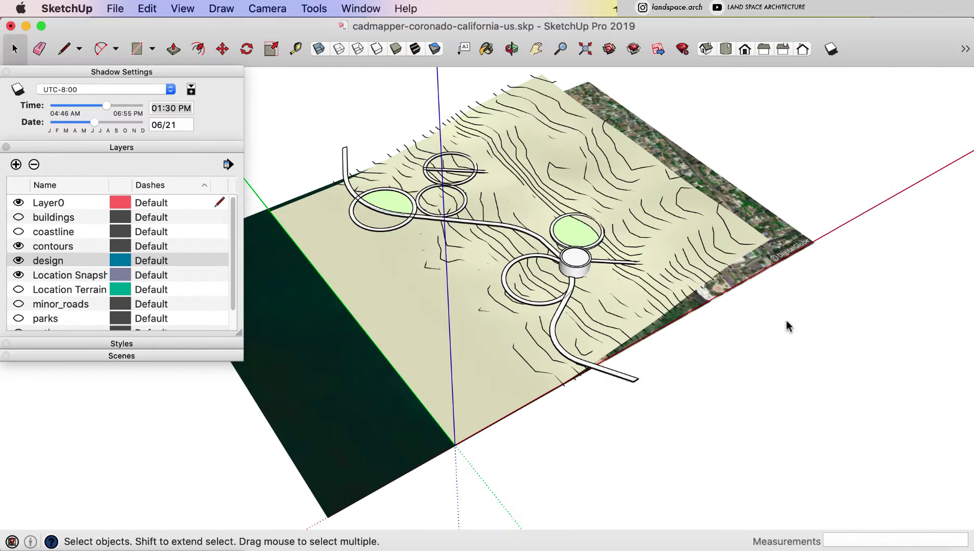
Step: Show the Location Snapshot and Location Terrain layers and hide the design layer
middle_click_drag(789, 332, 763, 322)
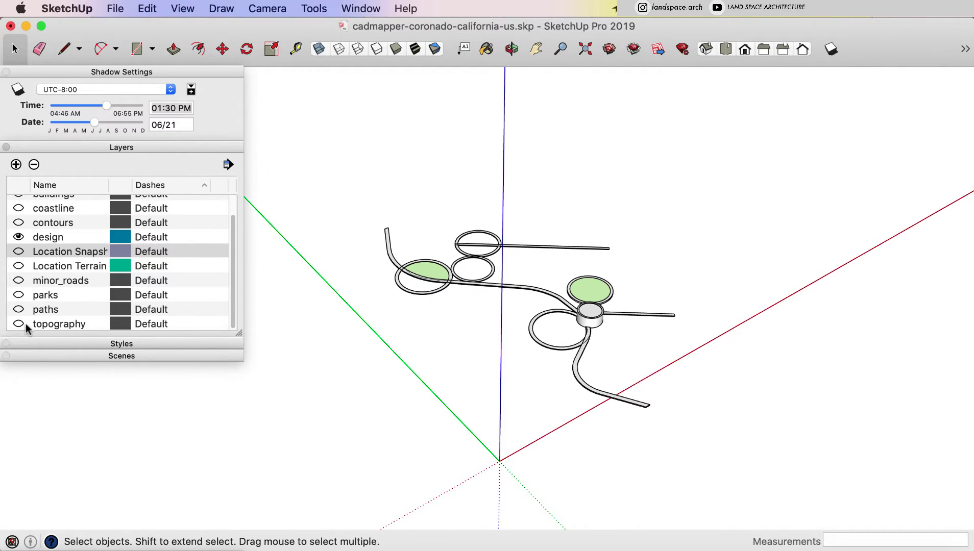
left_click(19, 251)
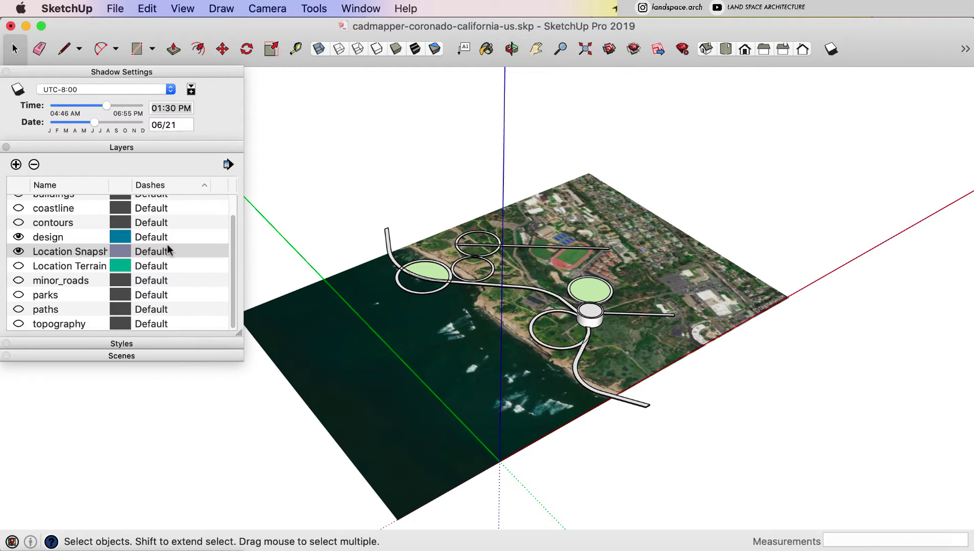
left_click(18, 266)
middle_click_drag(489, 347, 456, 321)
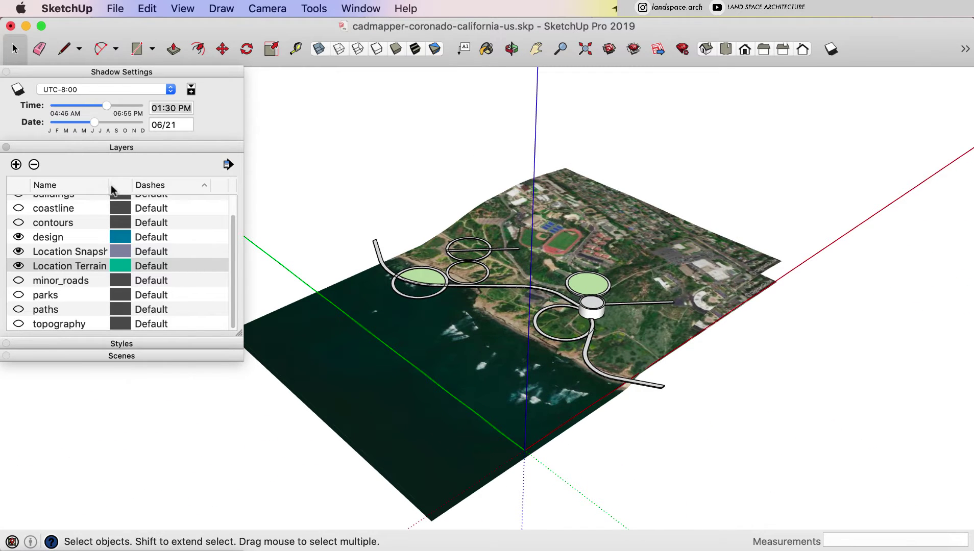
scroll(57, 227, "up", 2)
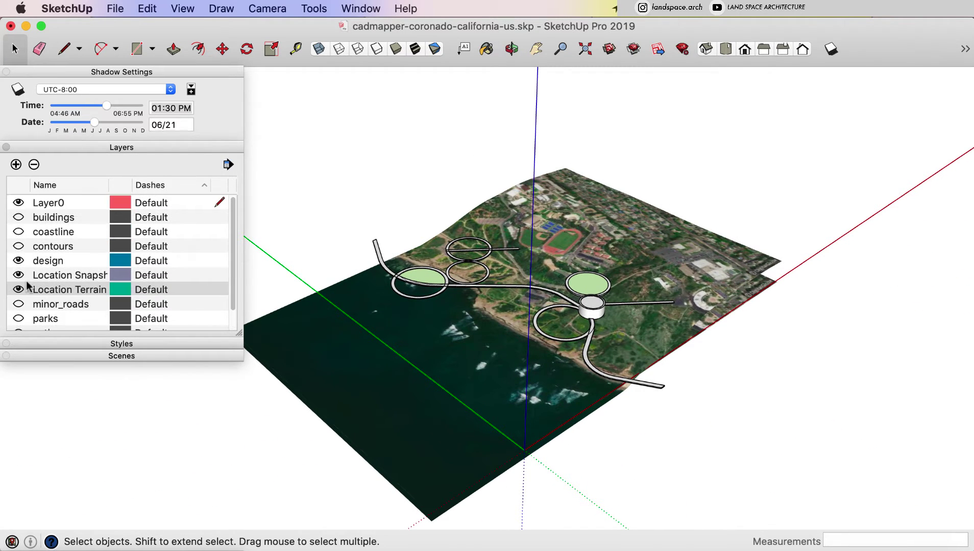
scroll(29, 287, "down", 1)
left_click(18, 247)
mouse_move(574, 337)
middle_mouse_down()
mouse_move(461, 285)
mouse_move(439, 228)
mouse_move(502, 189)
mouse_move(505, 165)
mouse_move(583, 337)
middle_mouse_up()
Step: Hide the Location Snapshot layer, then start and cancel a rectangle at the terrain's corner
left_click(24, 265)
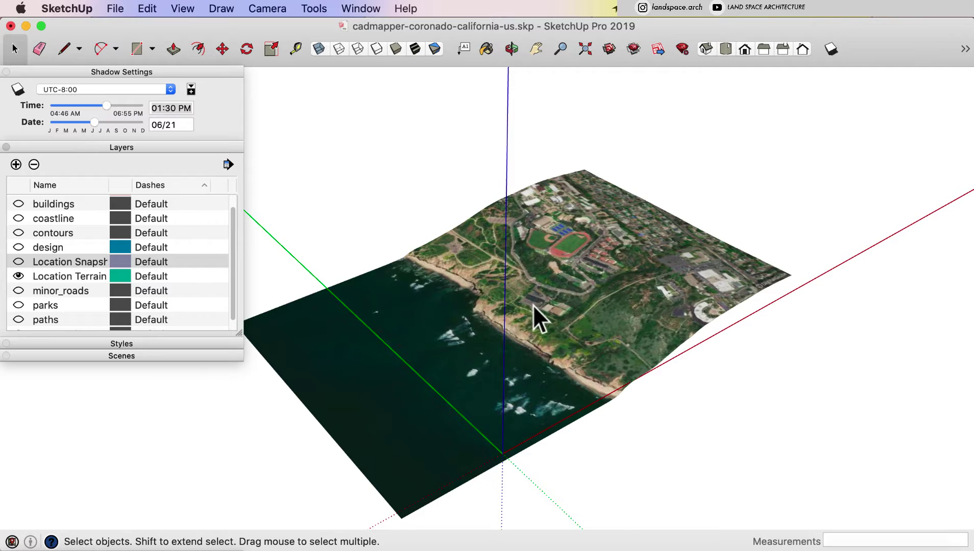
scroll(536, 309, "down", 2)
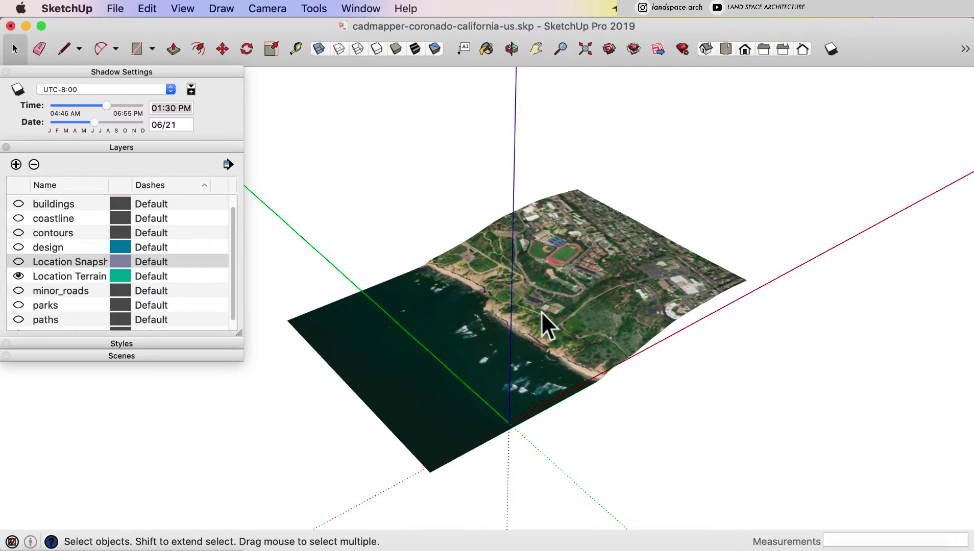
left_click(136, 49)
scroll(335, 286, "down", 3)
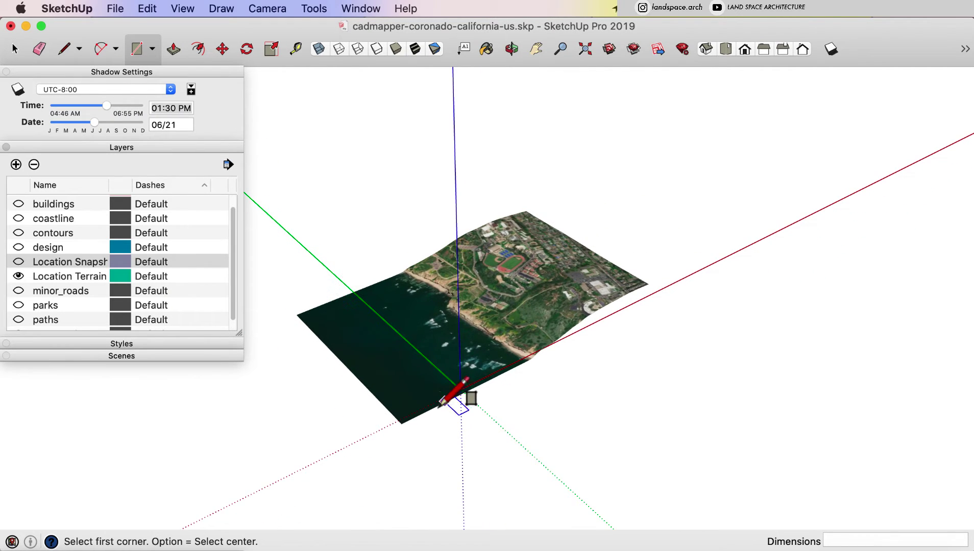
left_click(403, 423)
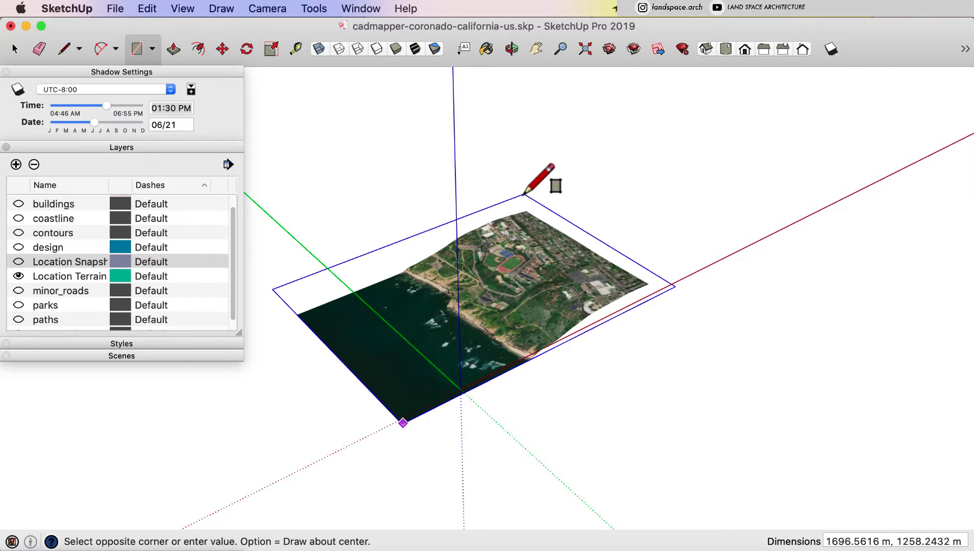
scroll(561, 200, "up", 2)
middle_click_drag(561, 200, 663, 281)
scroll(658, 302, "up", 3)
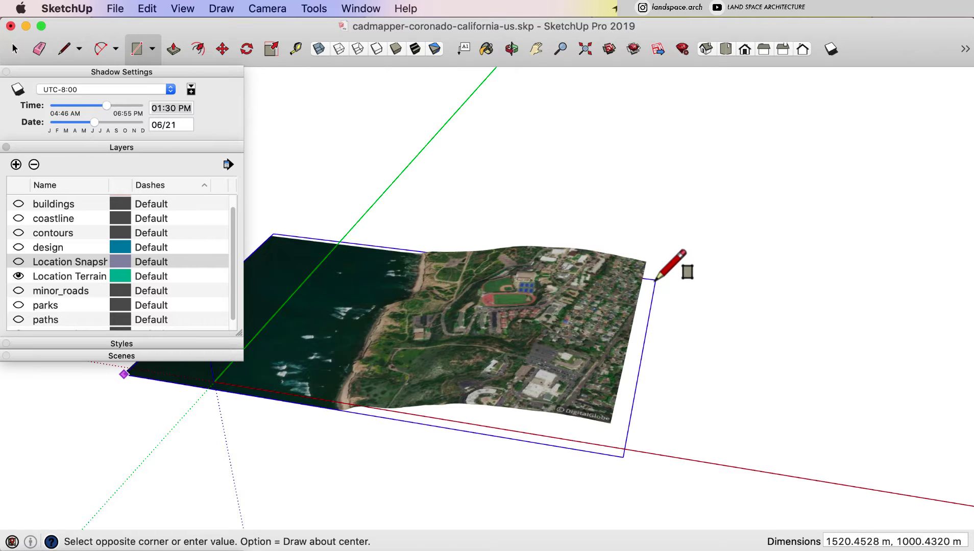
key("space")
Step: Double-click the terrain face to select it with its edges, ready for Move
middle_click_drag(655, 282, 761, 380)
scroll(250, 235, "down", 3)
scroll(166, 246, "up", 1)
middle_click_drag(600, 417, 631, 451)
left_click(554, 353)
double_click(553, 354)
key("m")
middle_click_drag(552, 348, 592, 378)
Step: Copy the plane 5m up the blue axis and array it into 30 copies
left_click(593, 379)
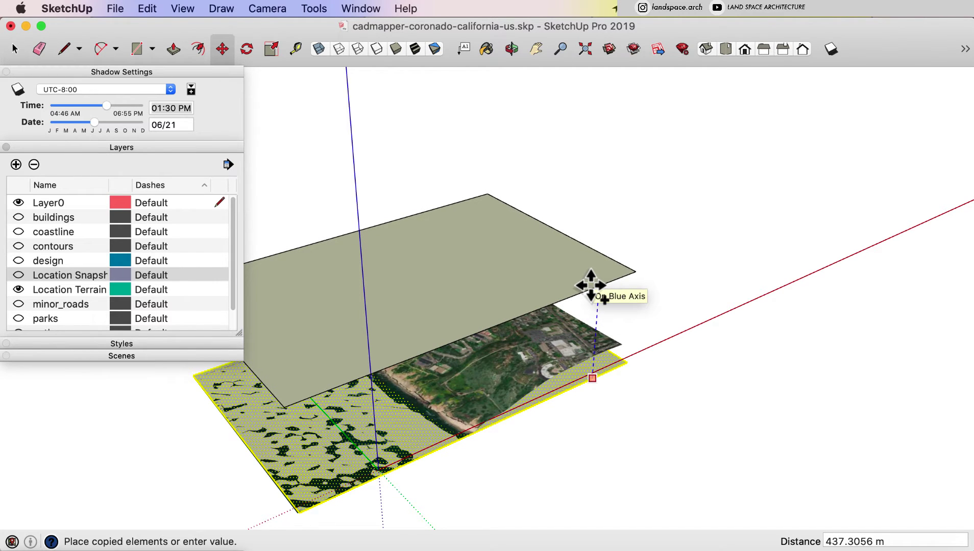
type("5")
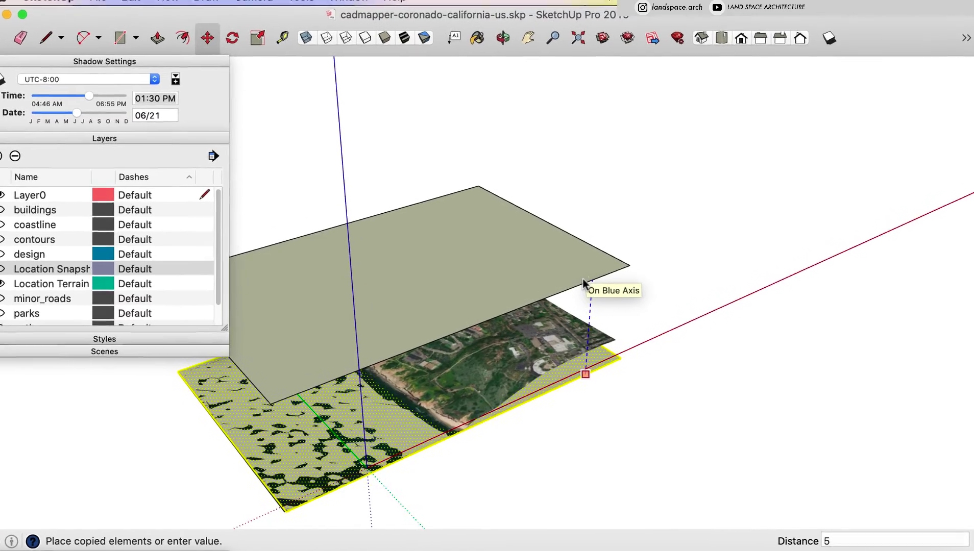
type("m")
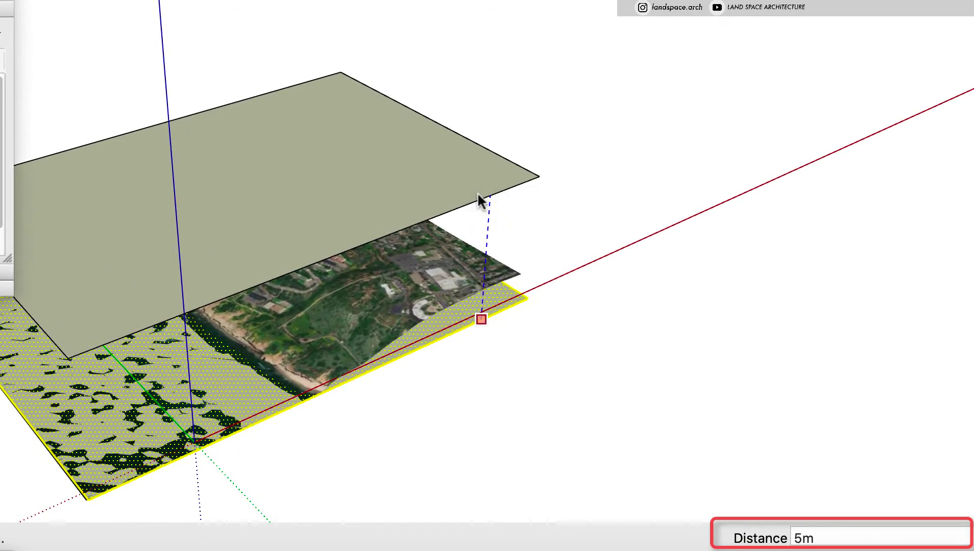
key("Return")
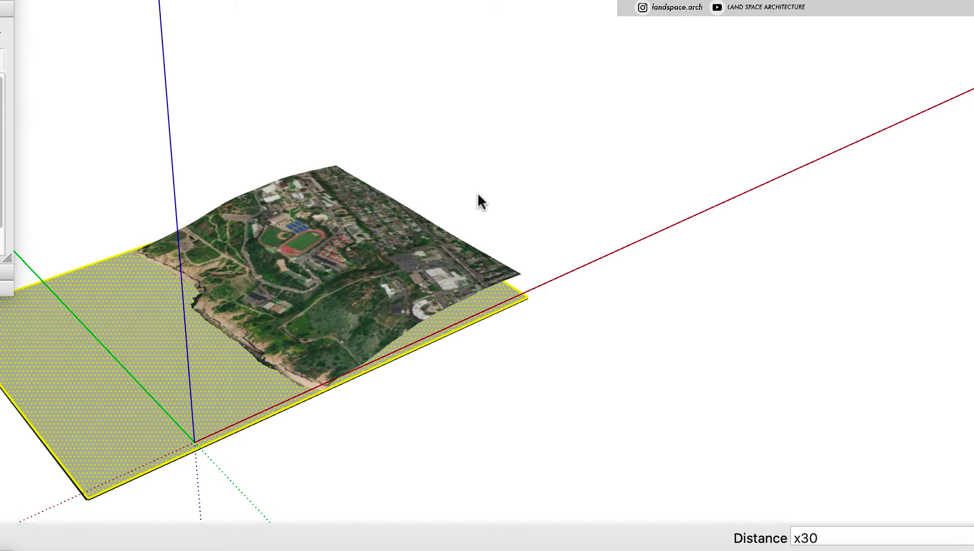
key("Return")
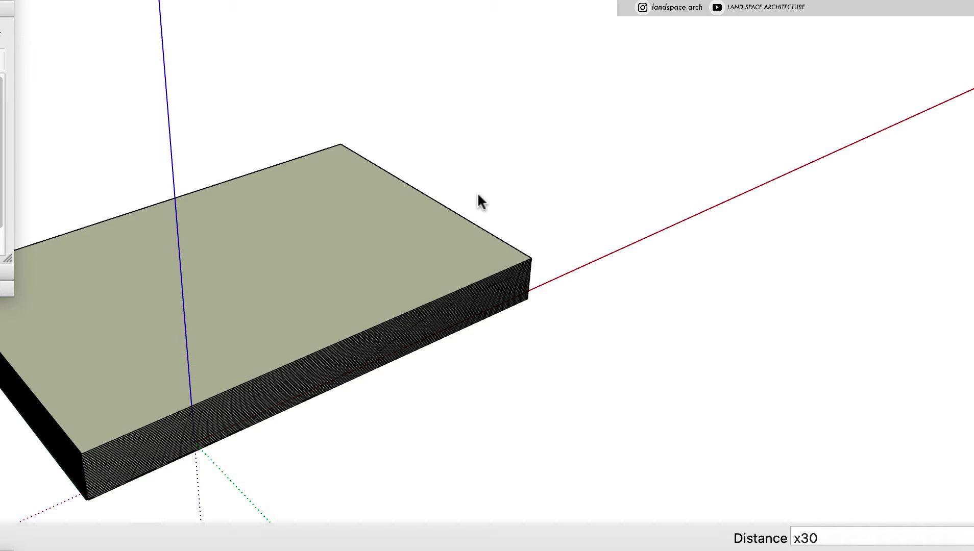
Step: Orbit around the plane stack and select its top face
key("space")
middle_click_drag(328, 369, 402, 118)
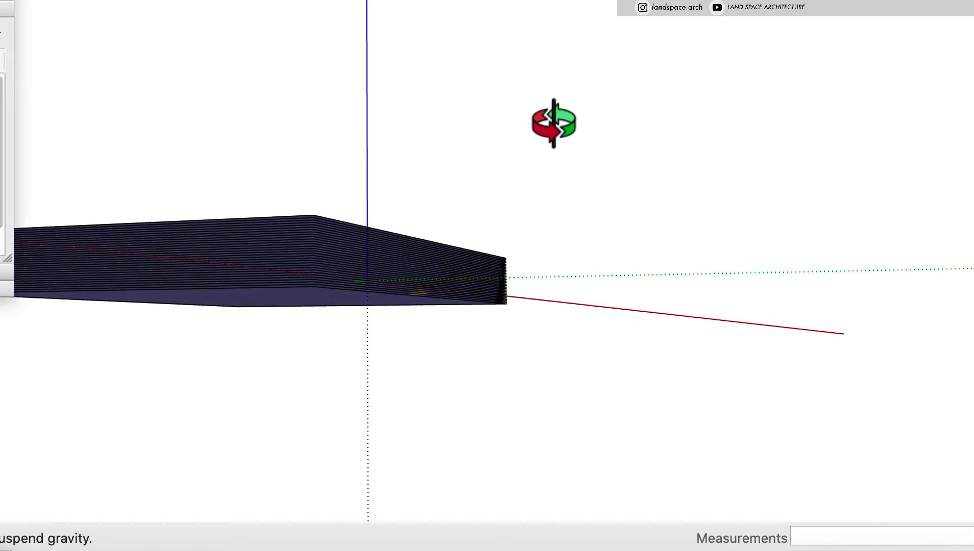
middle_click_drag(559, 130, 329, 278)
left_click(328, 279)
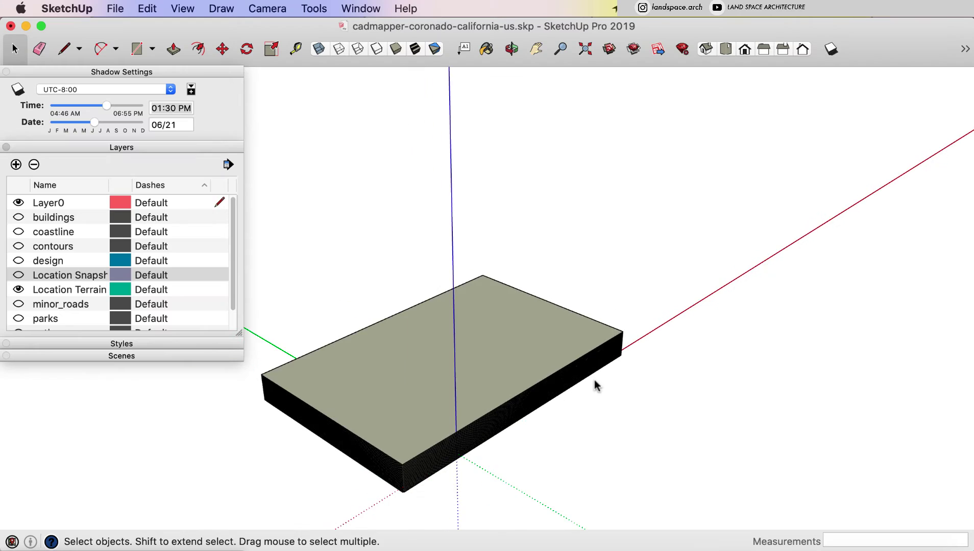
middle_click_drag(482, 325, 440, 409)
Step: Select the whole plane stack and run Intersect Faces on it
middle_click_drag(563, 445, 692, 399)
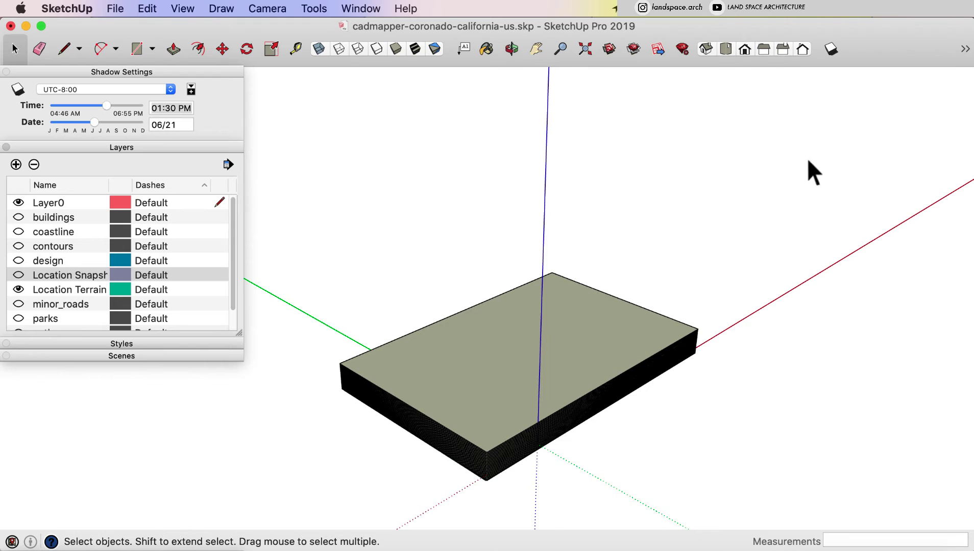
left_click_drag(403, 521, 311, 522)
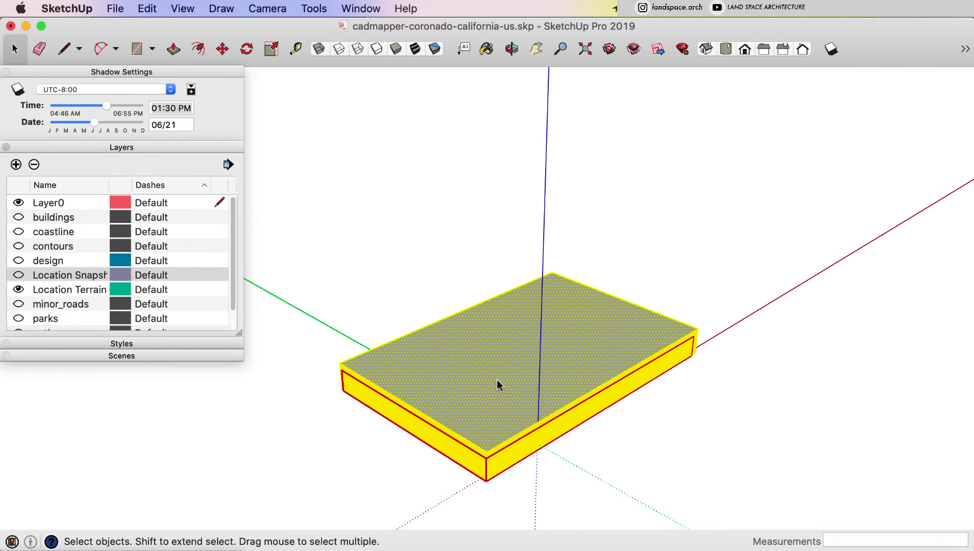
mouse_move(523, 402)
middle_mouse_down()
mouse_move(413, 435)
mouse_move(504, 391)
mouse_move(504, 369)
middle_mouse_up()
right_click(504, 369)
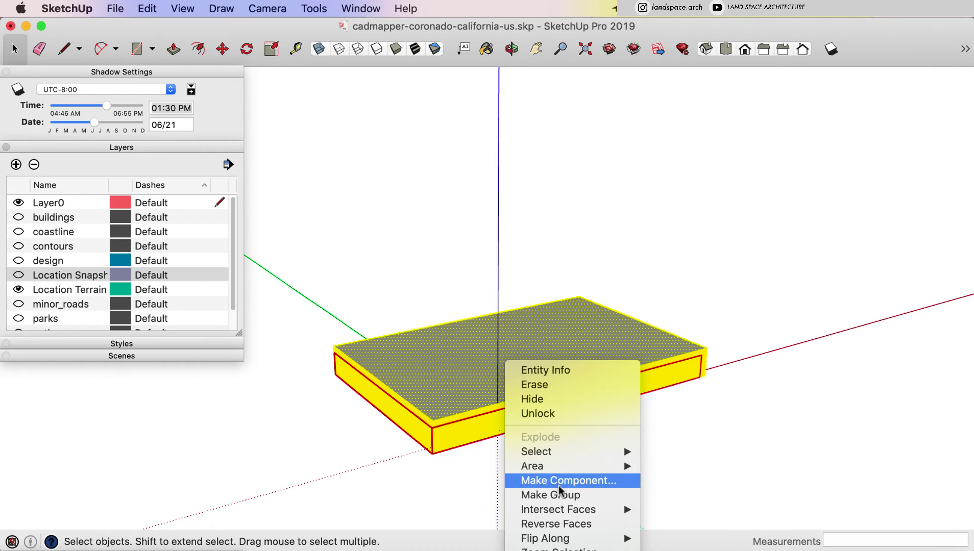
mouse_move(567, 509)
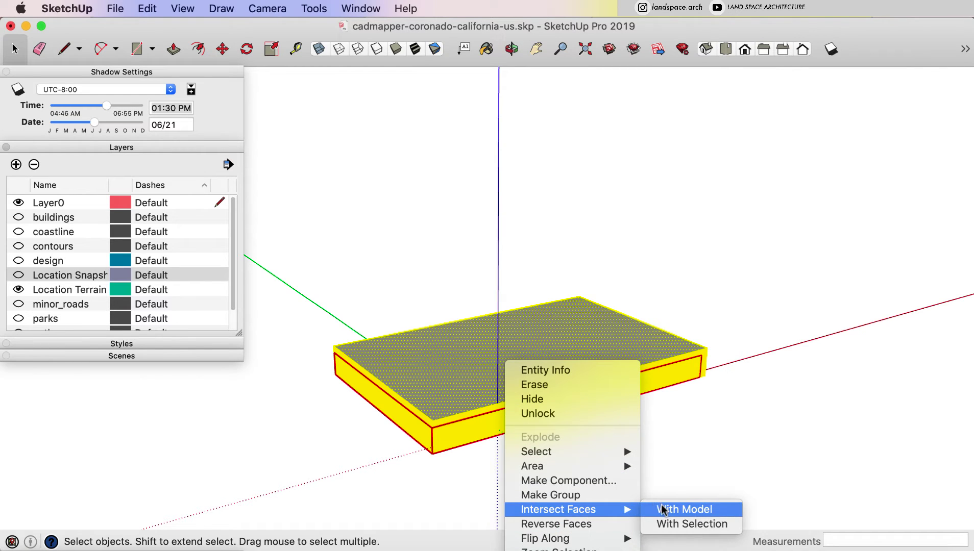
left_click(662, 523)
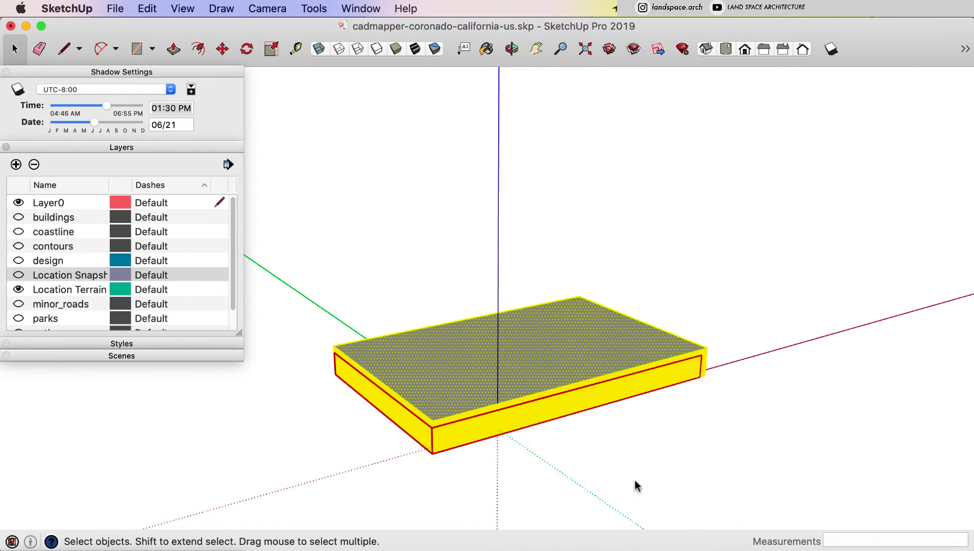
Step: Select and delete the two topmost faces of the stack
left_click(524, 337)
left_click(524, 337, "shift")
left_click(524, 336)
left_click(524, 336, "shift")
left_click(524, 335)
left_click(561, 331)
key("Delete")
left_click(557, 339)
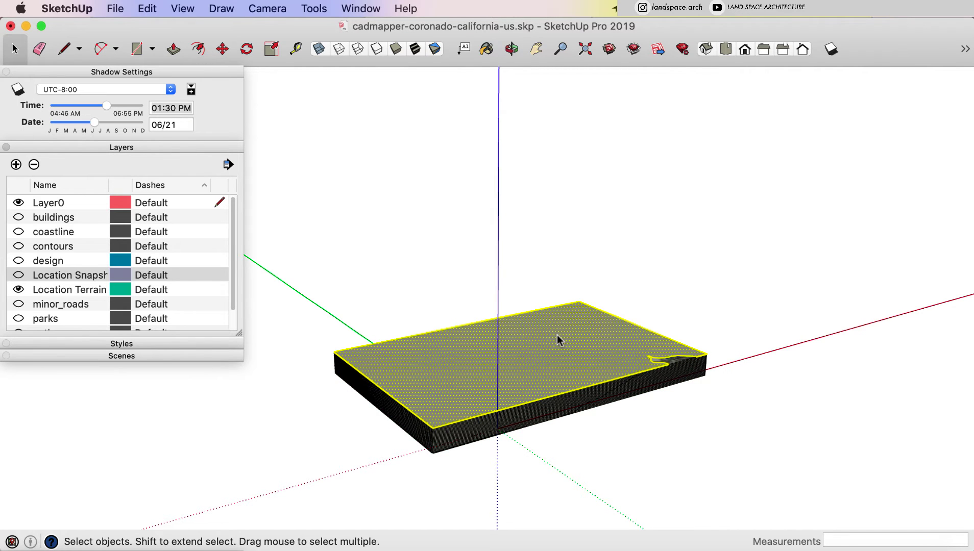
key("Delete")
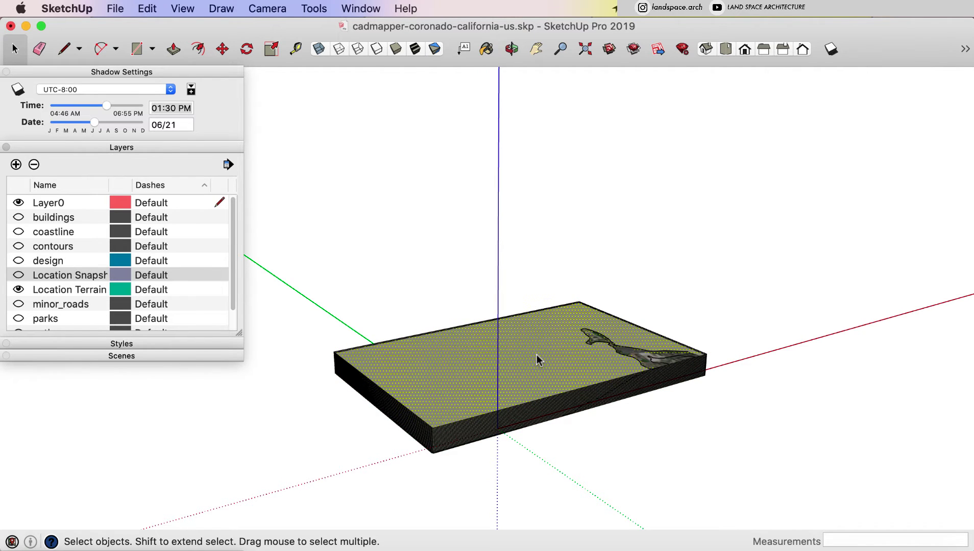
Step: Select the terrain, clear the selection, and turn off the Location Terrain layer
middle_click_drag(526, 366, 531, 444)
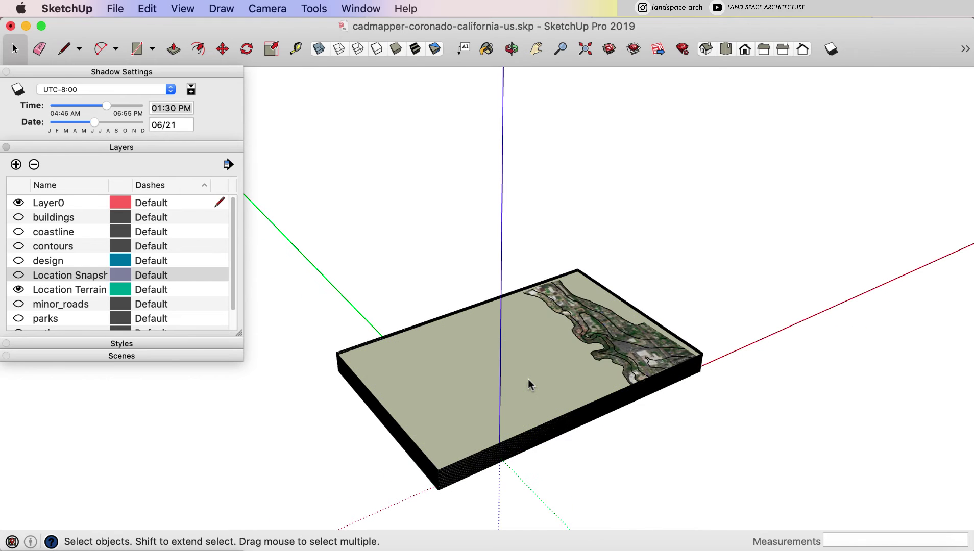
left_click(483, 398)
middle_click_drag(483, 393, 462, 526)
middle_click_drag(380, 366, 455, 224)
middle_click_drag(327, 348, 402, 455)
left_click_drag(402, 455, 311, 209)
middle_click_drag(310, 209, 589, 504)
left_click(713, 312)
left_click(18, 289)
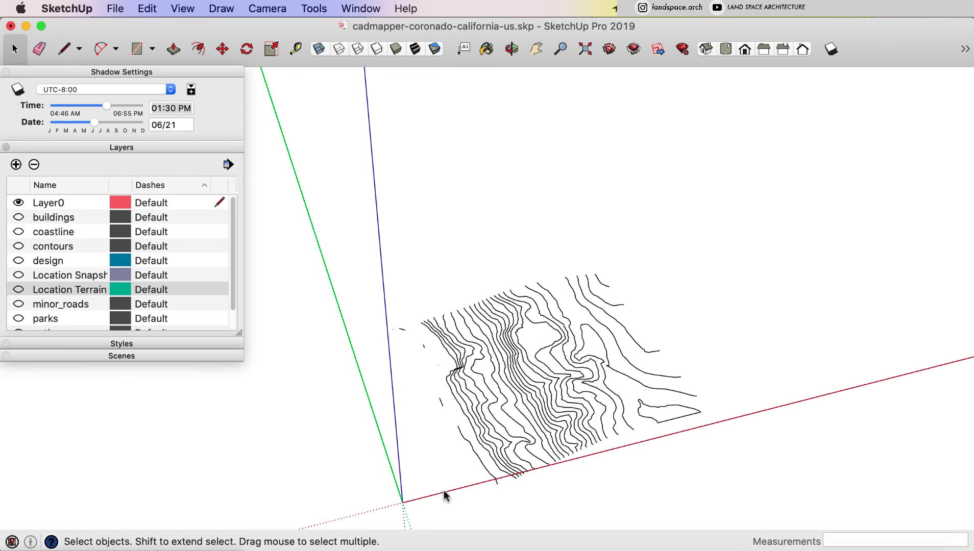
middle_click_drag(452, 493, 567, 364)
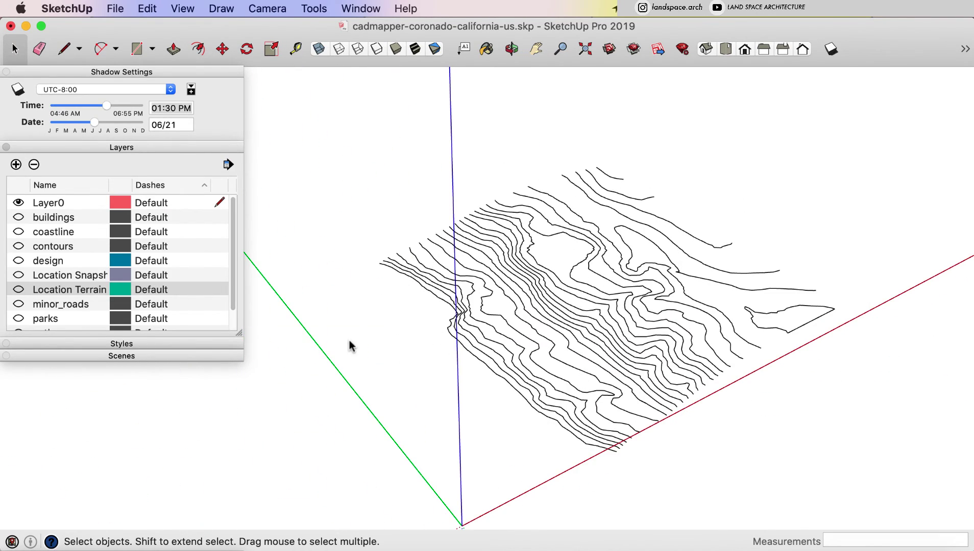
middle_click_drag(350, 347, 505, 451)
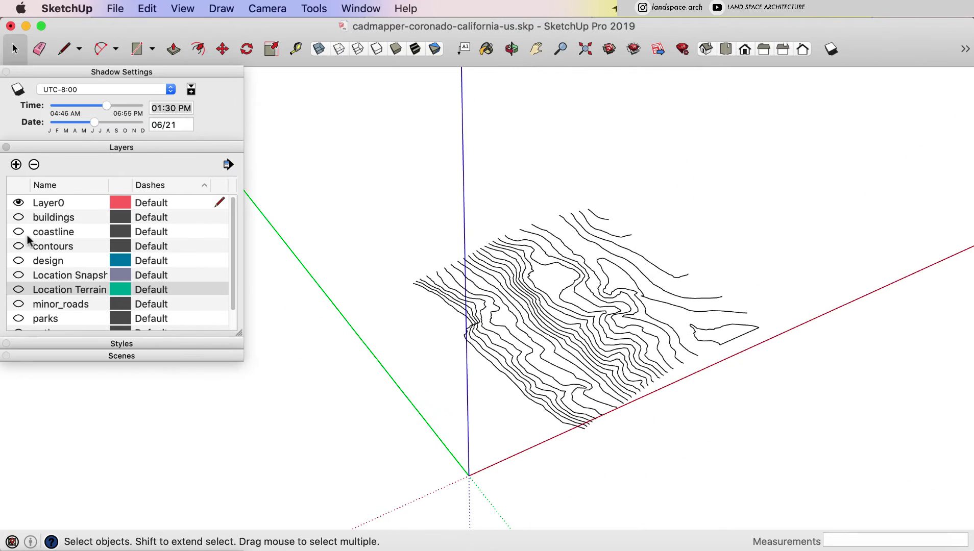
left_click(18, 289)
left_click(19, 289)
scroll(84, 301, "down", 1)
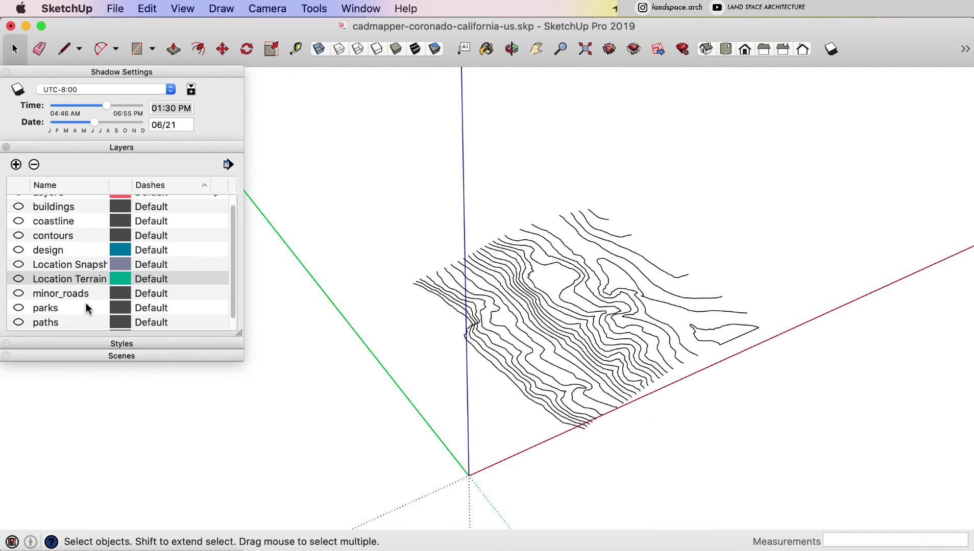
scroll(84, 300, "down", 1)
left_click(19, 281)
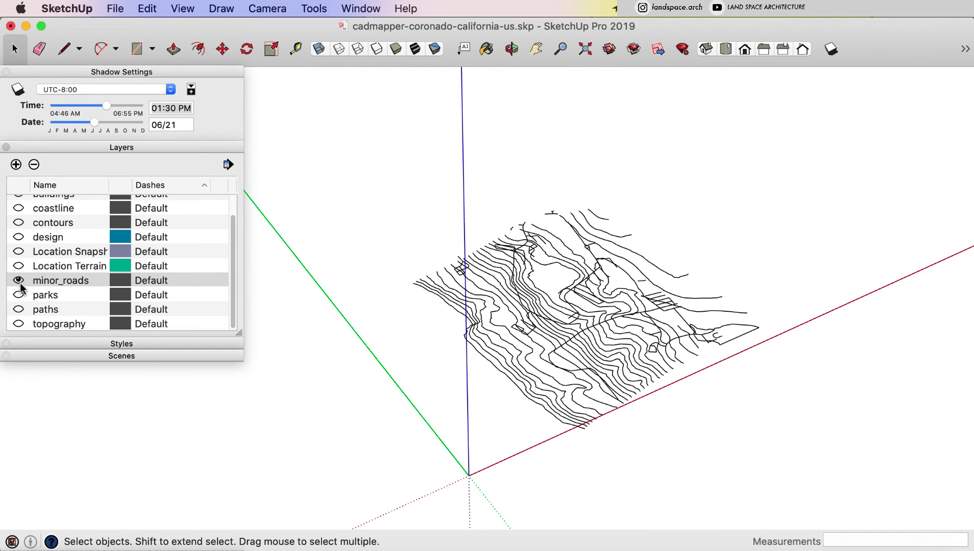
left_click(19, 281)
left_click(19, 325)
left_click(18, 325)
left_click(19, 325)
middle_click_drag(388, 317, 428, 283)
scroll(16, 310, "up", 1)
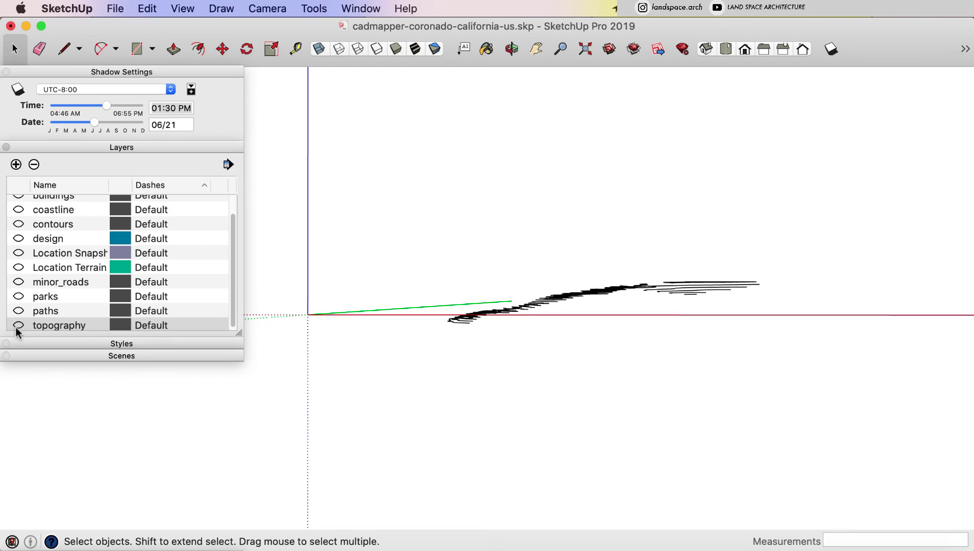
left_click(19, 225)
middle_click_drag(511, 327, 551, 388)
scroll(21, 242, "up", 3)
scroll(19, 253, "down", 3)
left_click(18, 266)
middle_click_drag(327, 367, 464, 376)
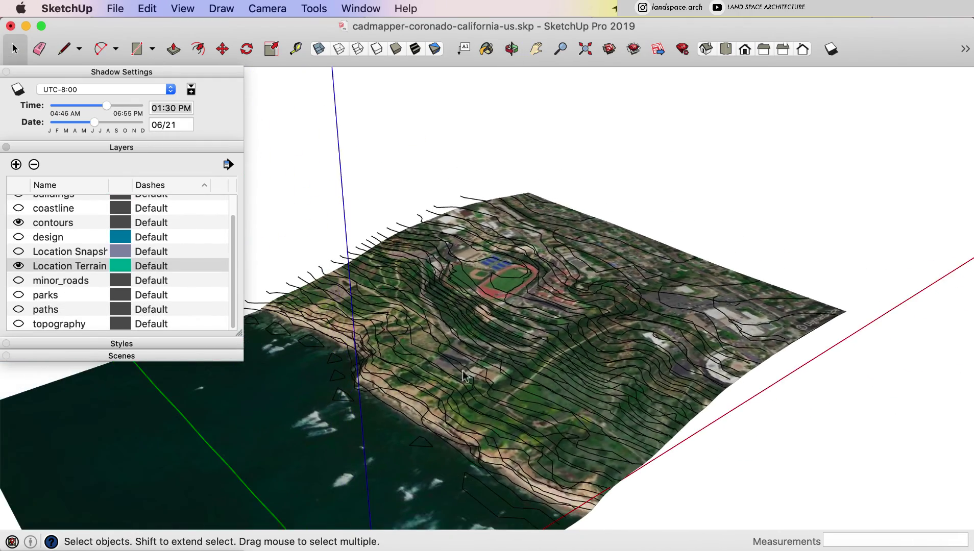
left_click(18, 266)
left_click(18, 223)
scroll(555, 319, "down", 5)
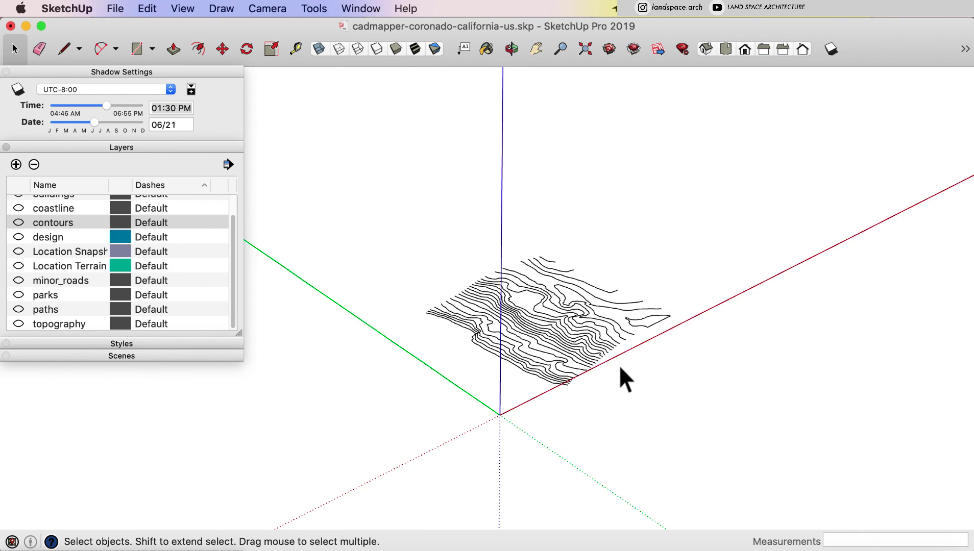
Step: Turn on the design layer's visibility in the Layers panel
scroll(22, 263, "up", 2)
left_click(18, 261)
scroll(541, 327, "up", 3)
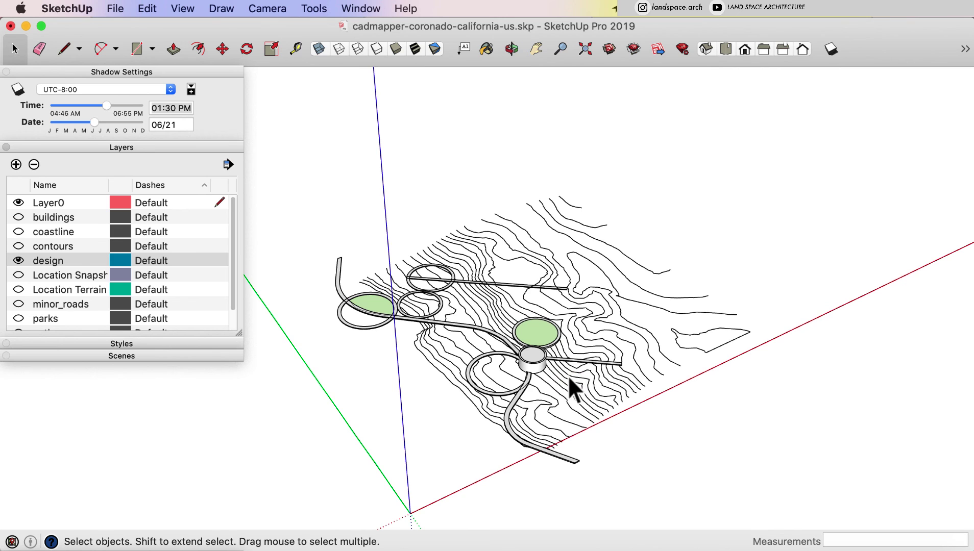